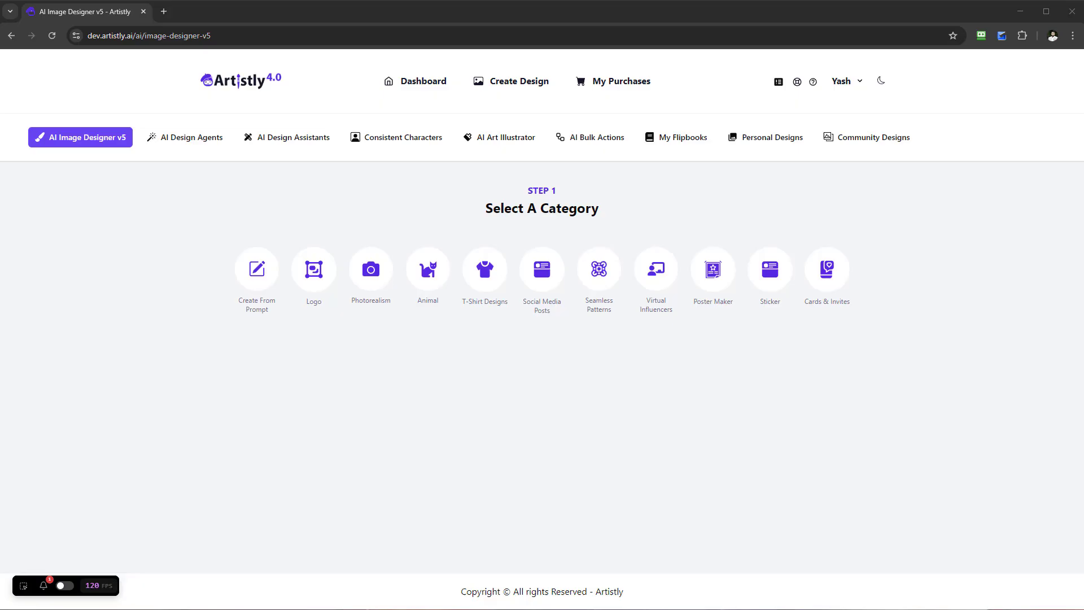
Step: Open the fast AI image designer and choose the Logo category
click(519, 80)
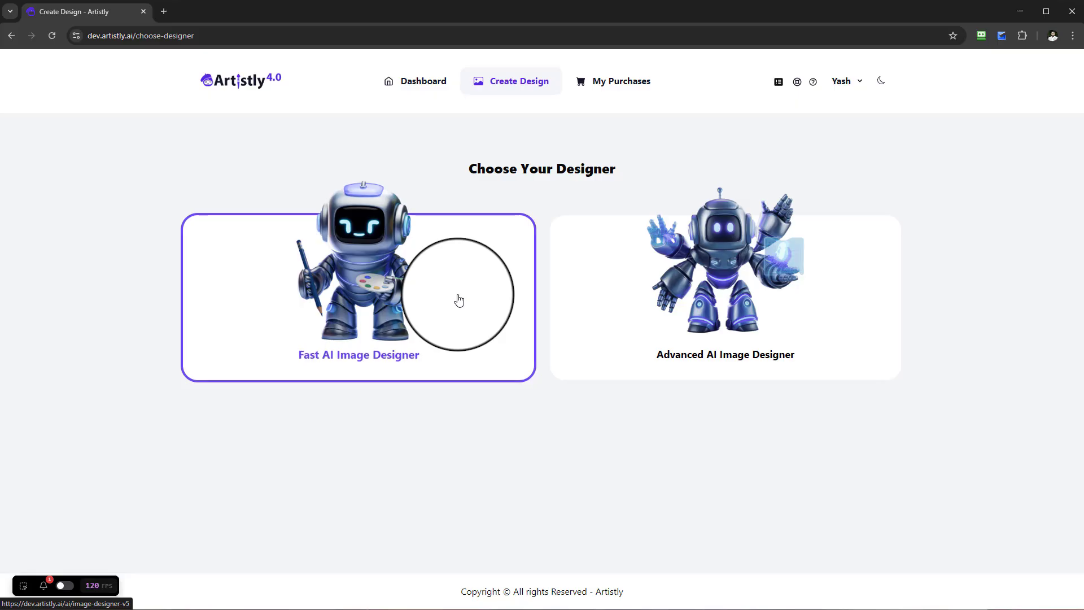
click(433, 298)
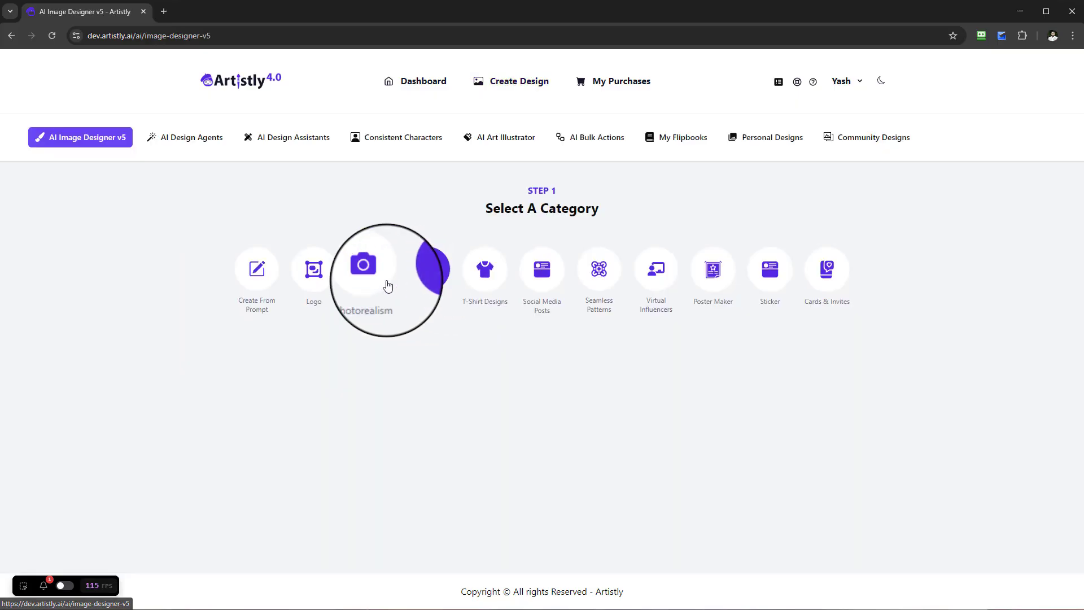
click(304, 278)
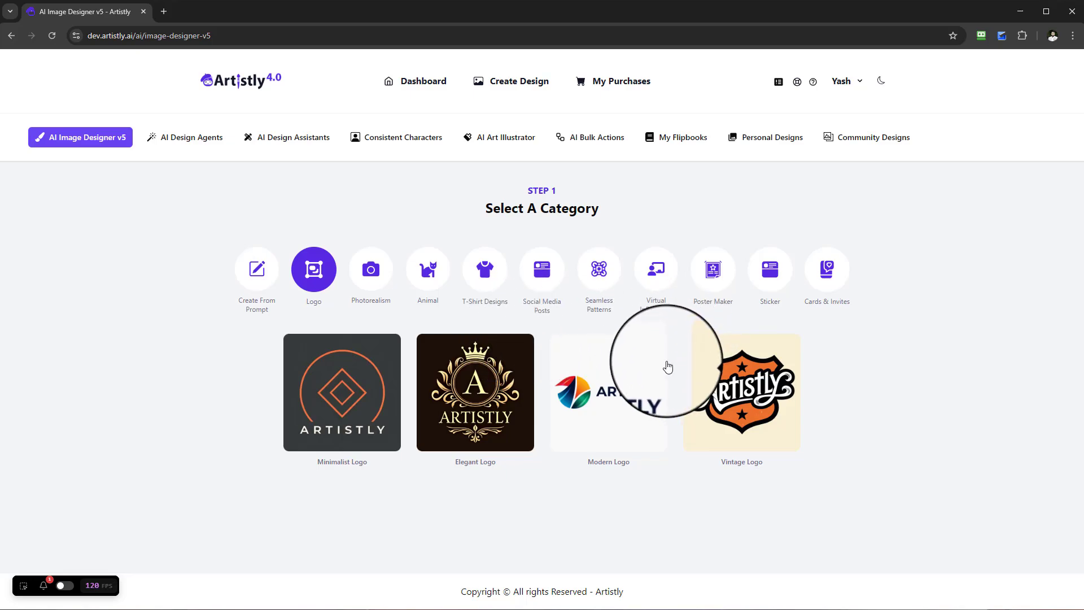
Step: Try the Minimalist Logo style and browse the logo style cards
click(386, 366)
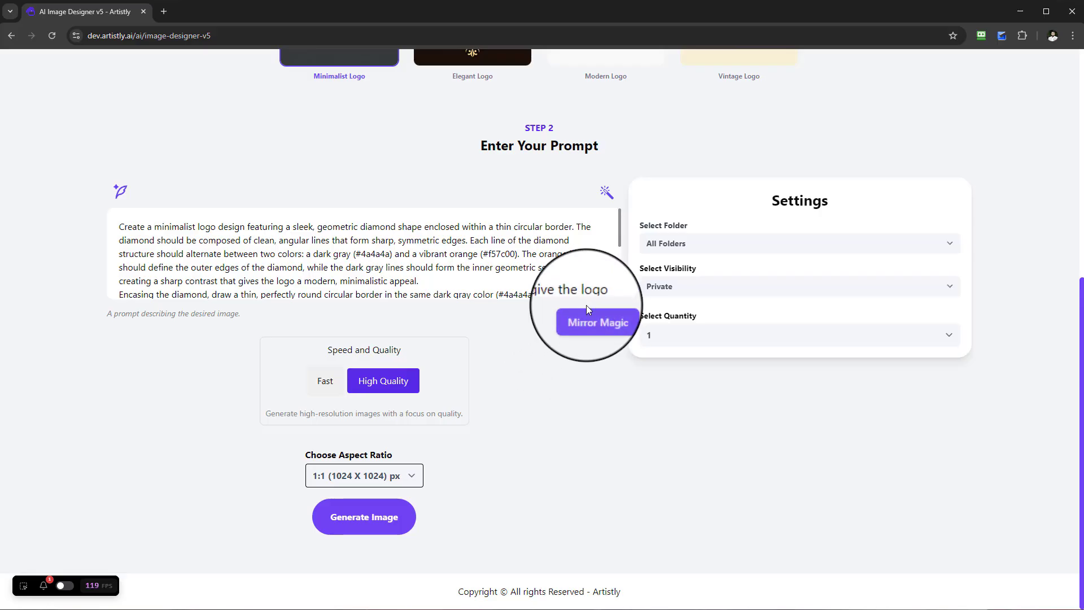
scroll(614, 392, up, 2)
scroll(614, 391, up, 2)
scroll(605, 429, down, 10)
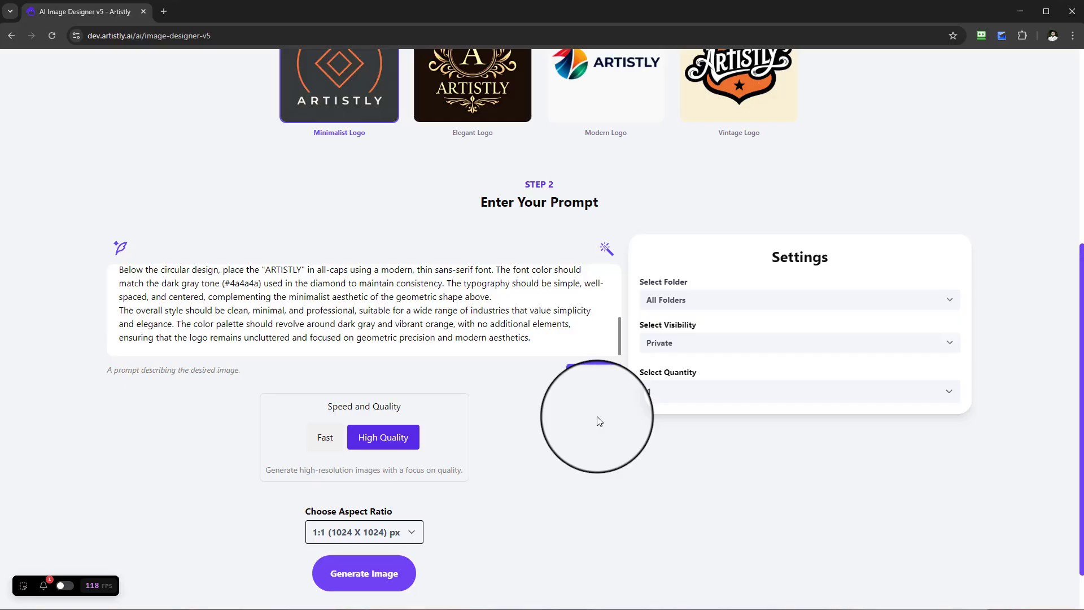
scroll(597, 399, up, 1)
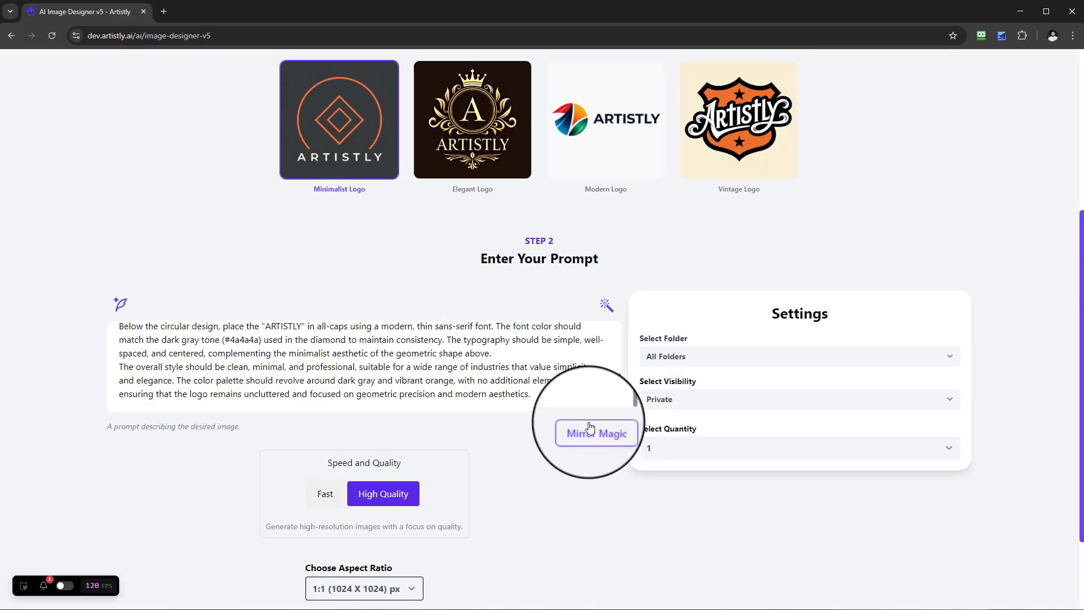
scroll(467, 330, up, 3)
click(458, 312)
scroll(395, 271, down, 4)
scroll(448, 298, up, 2)
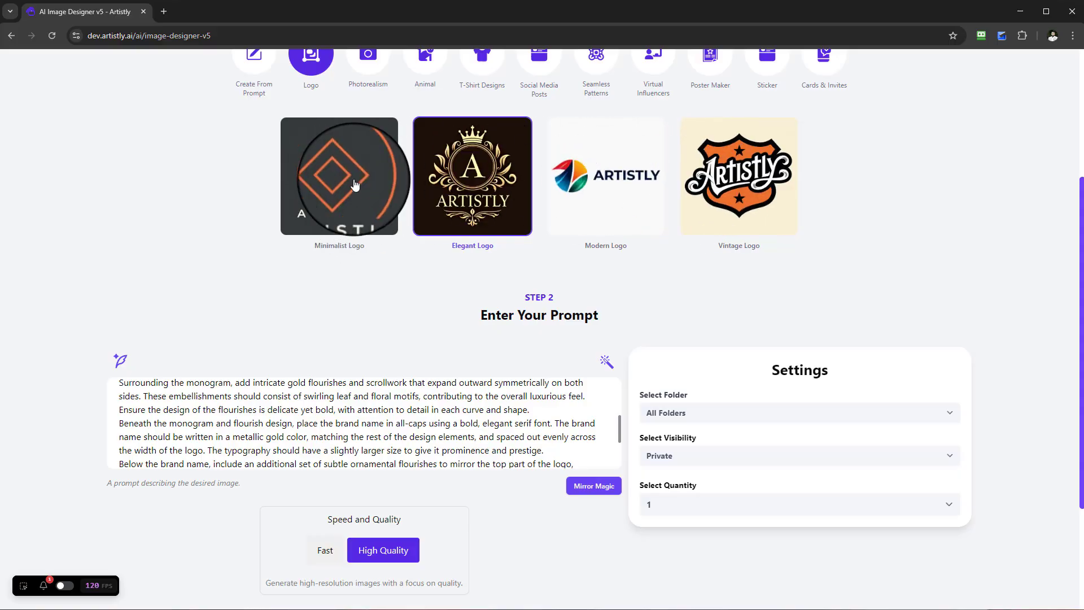
scroll(160, 389, up, 1)
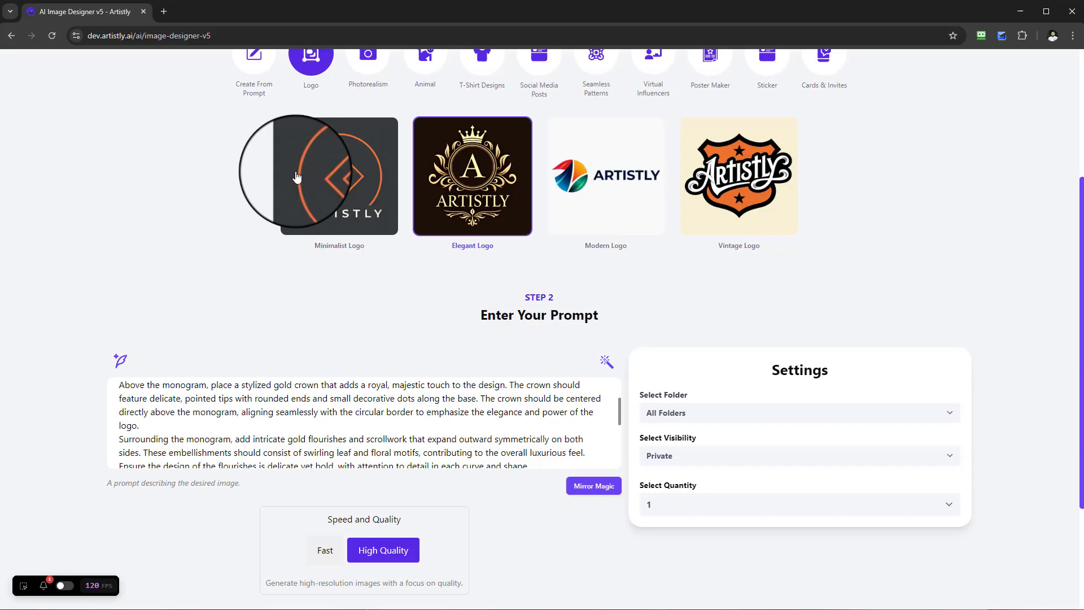
scroll(497, 313, down, 1)
scroll(508, 350, down, 4)
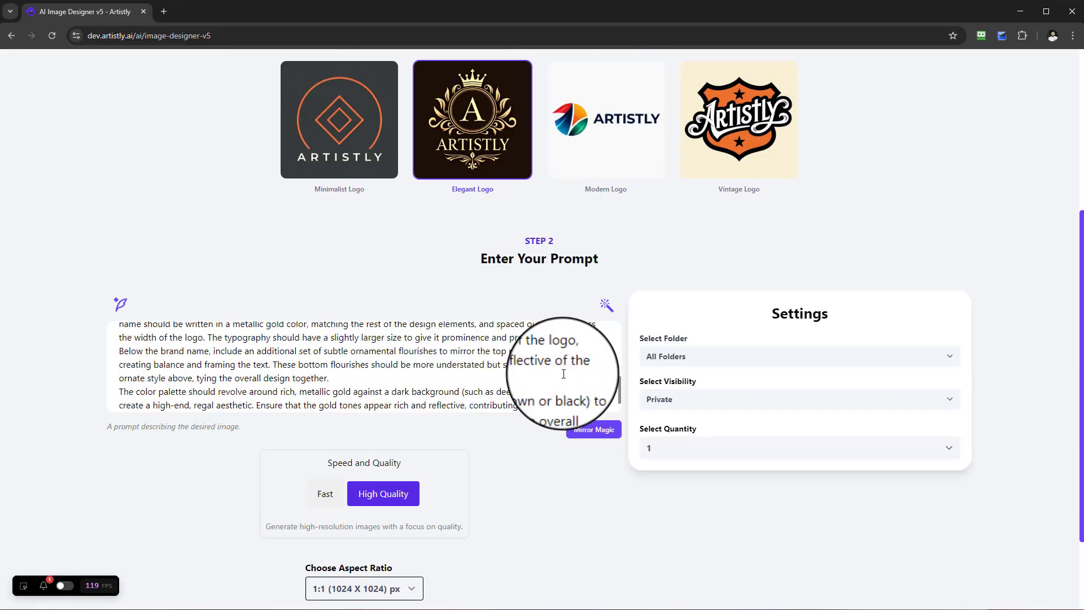
drag(489, 397, 94, 329)
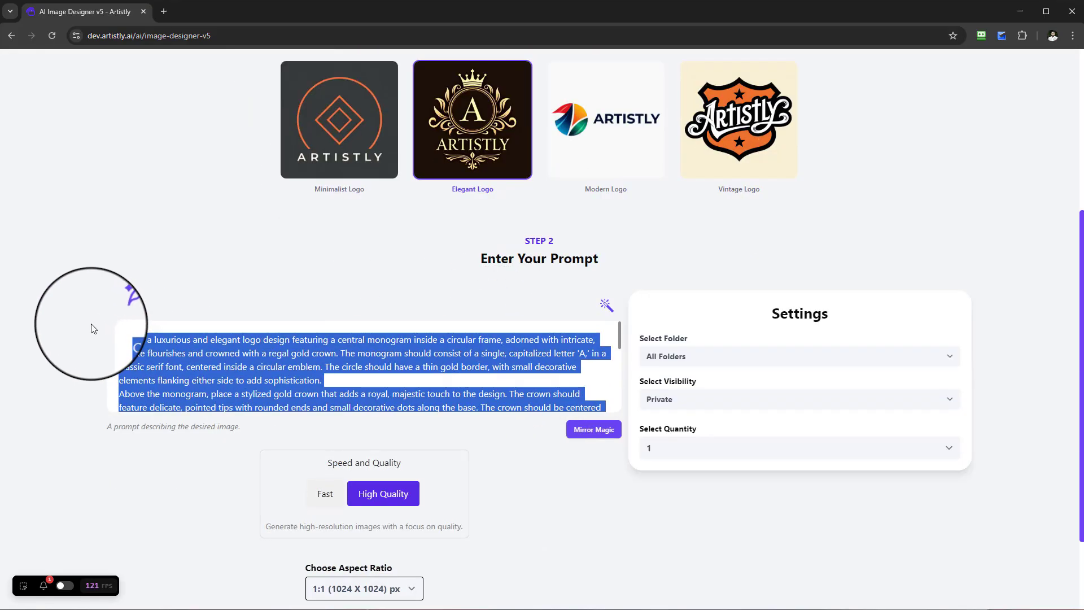
click(221, 306)
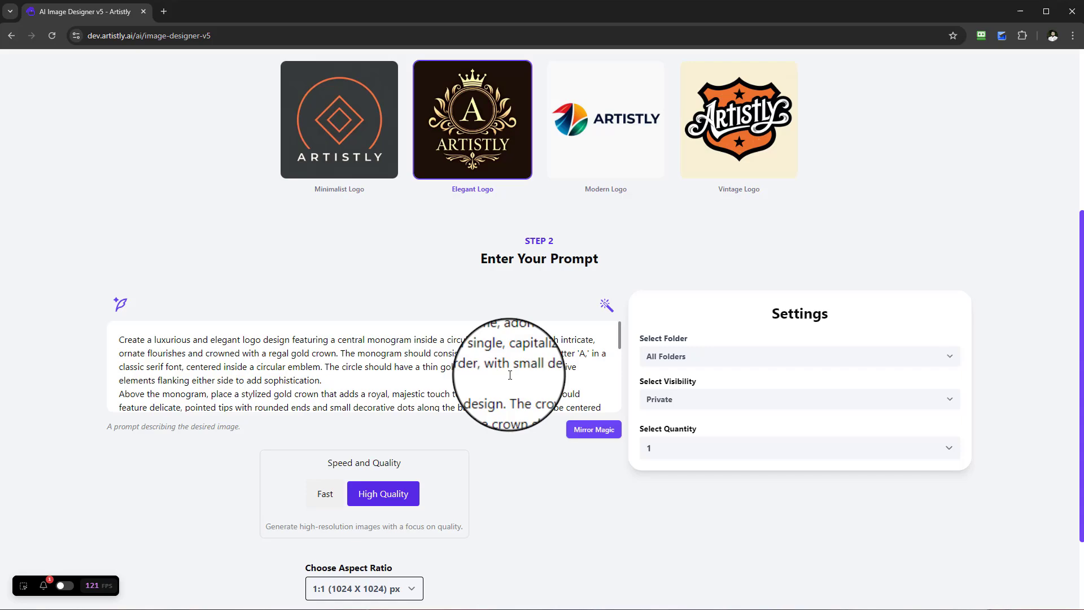
scroll(597, 363, down, 3)
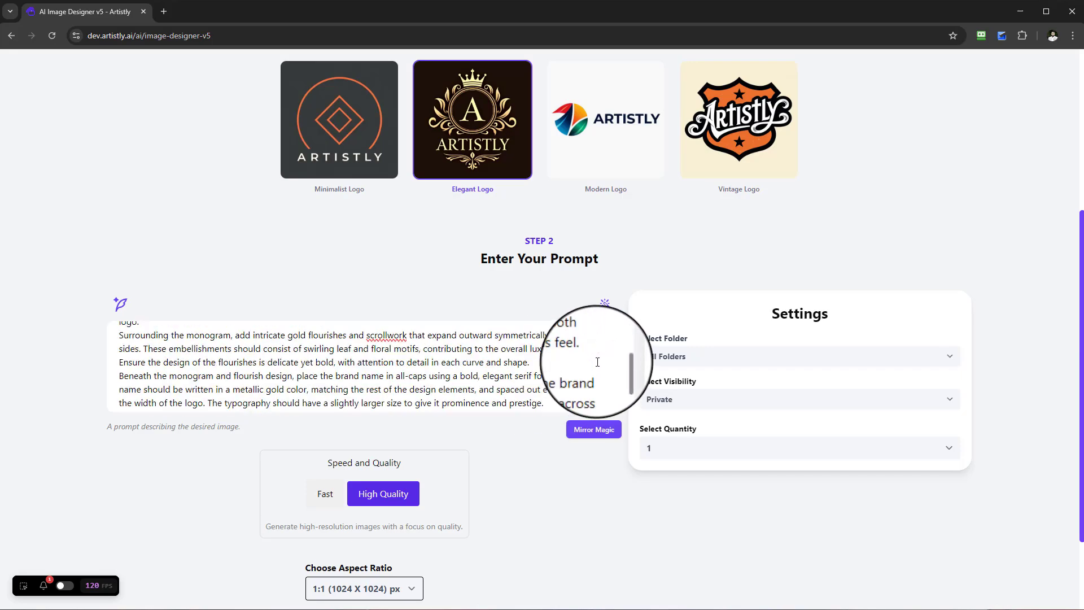
scroll(598, 363, up, 3)
scroll(598, 362, up, 2)
scroll(587, 336, down, 4)
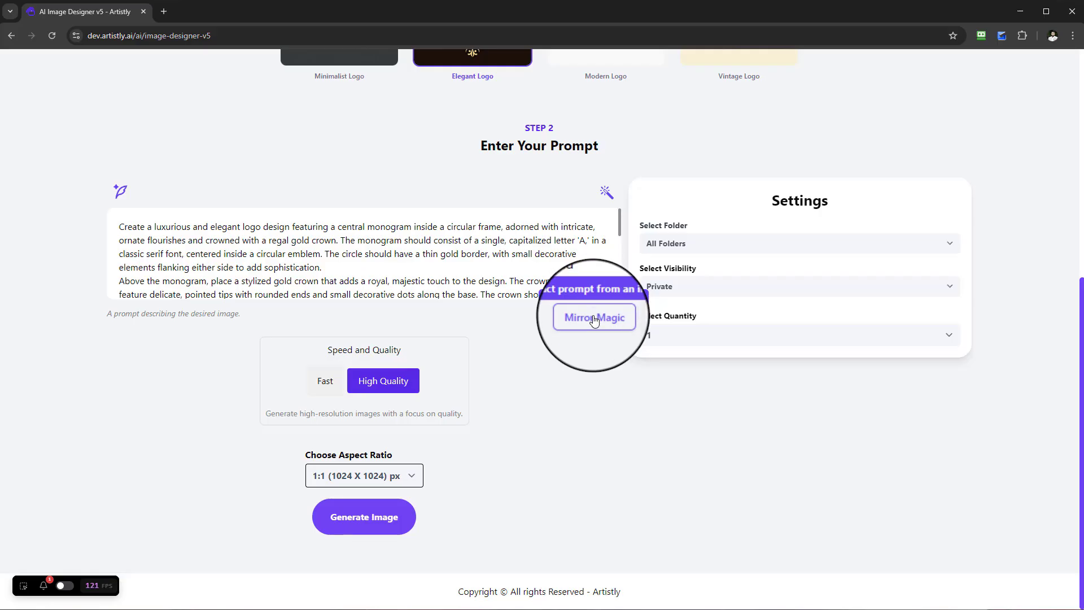
scroll(594, 325, up, 3)
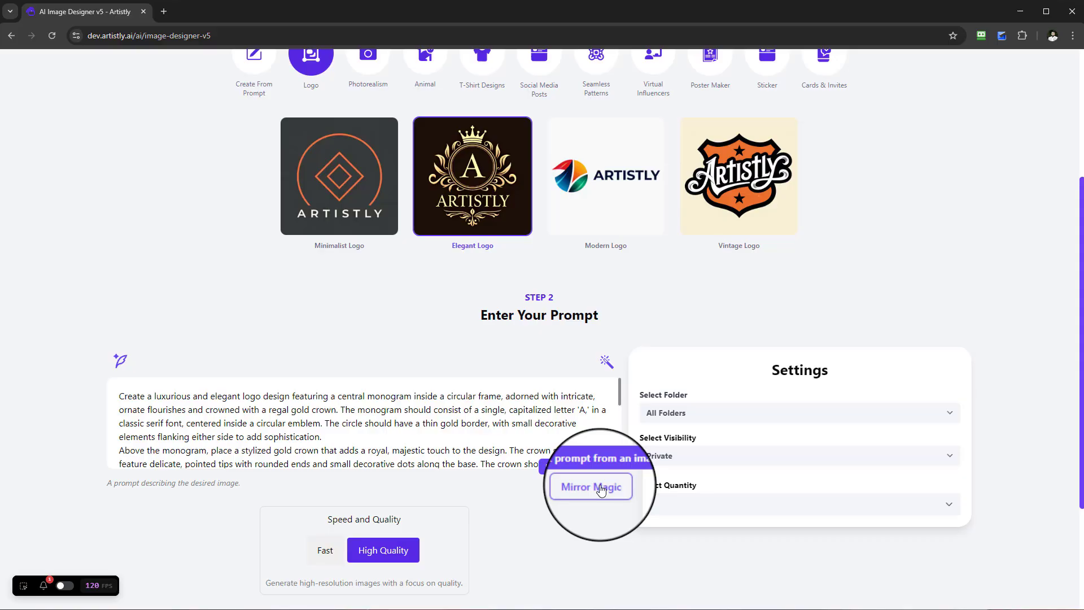
Step: Generate 4 images at 1:1 (1024 x 1024) from the Elegant Logo crowned monogram prompt
scroll(554, 389, down, 4)
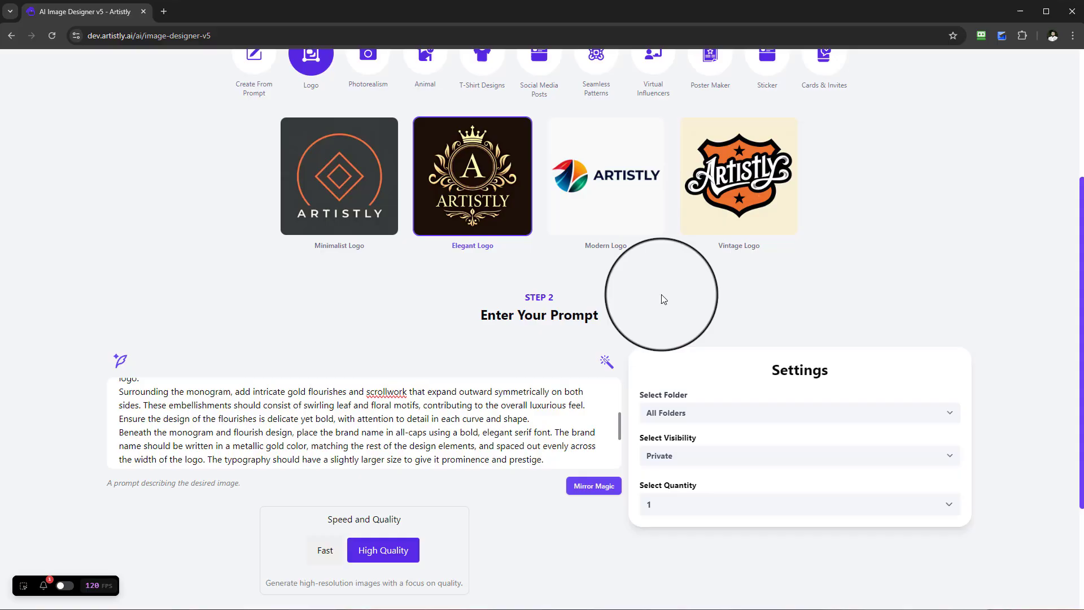
scroll(695, 296, down, 1)
scroll(695, 296, down, 2)
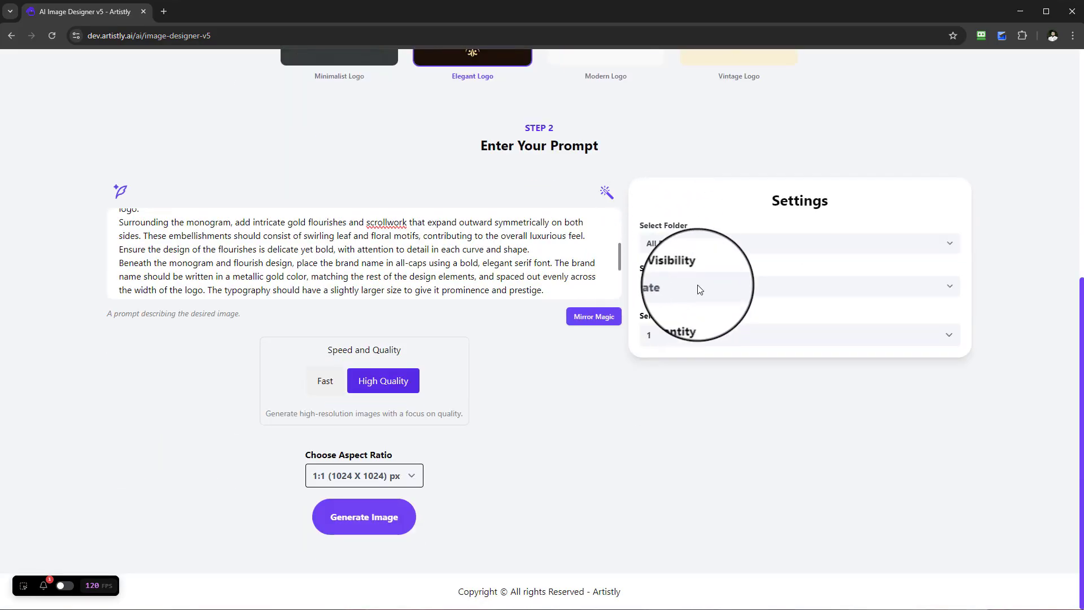
click(667, 334)
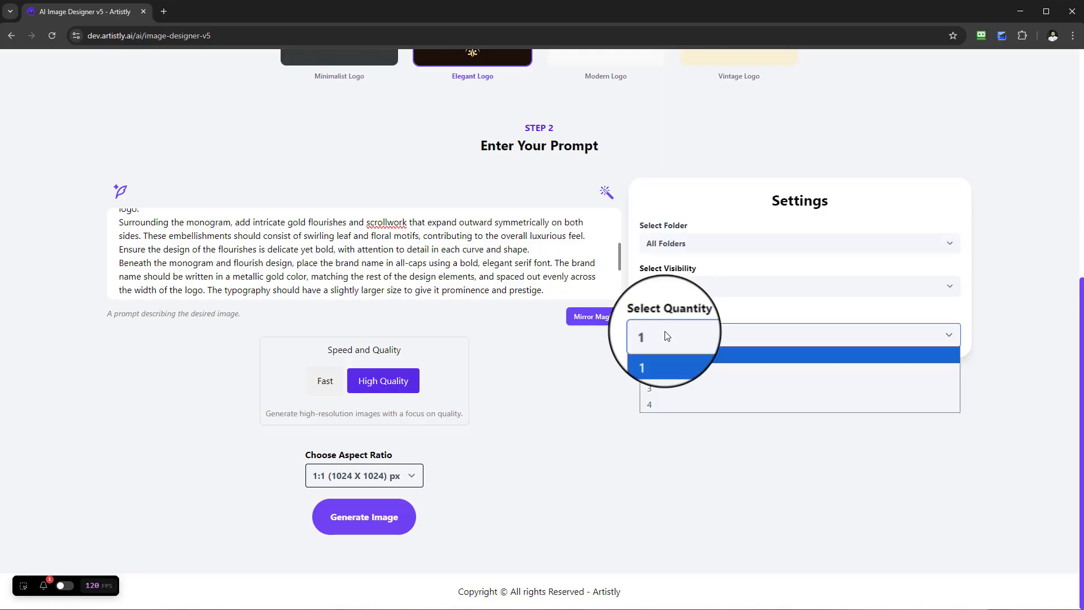
click(665, 404)
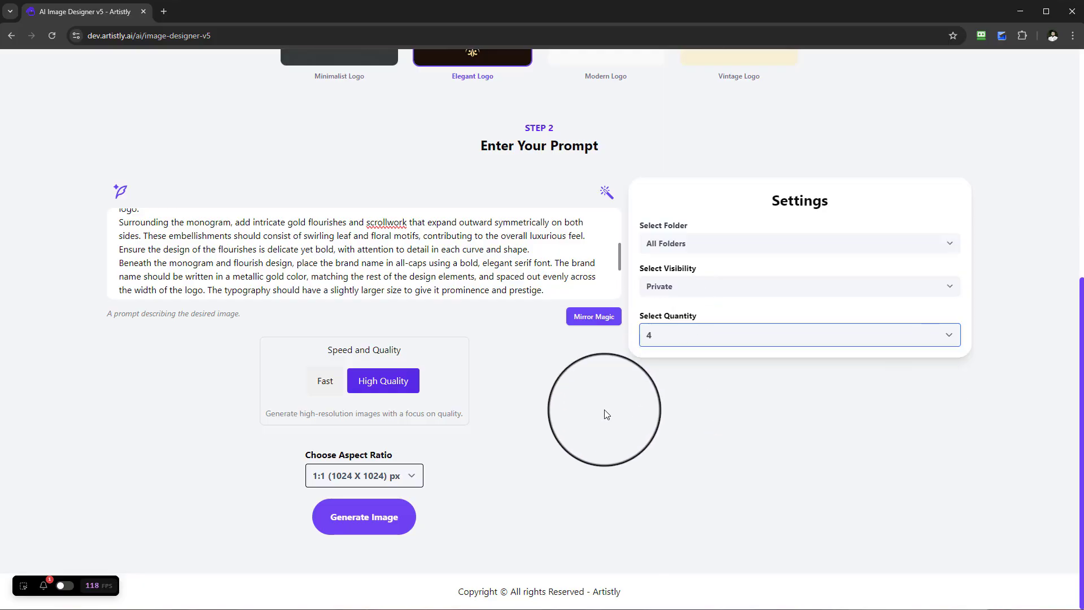
click(366, 482)
click(363, 362)
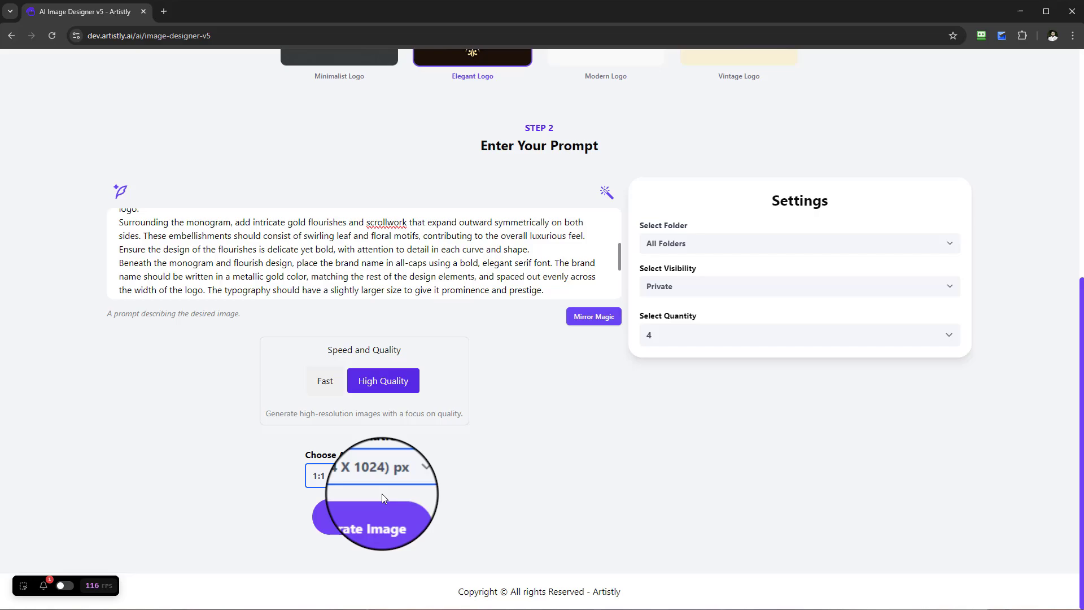
click(385, 479)
click(385, 479)
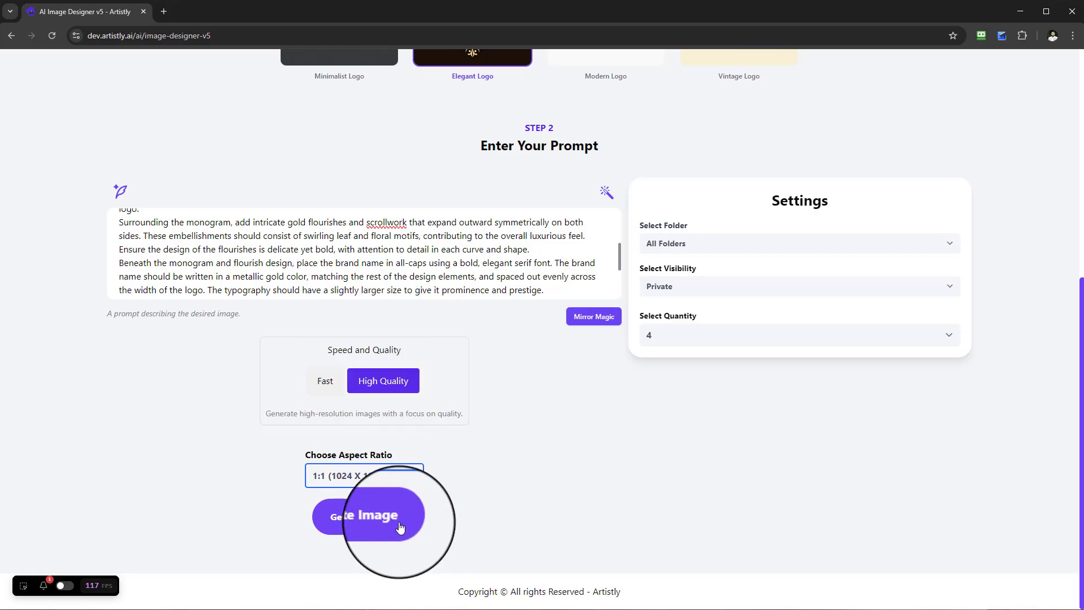
scroll(399, 513, up, 2)
scroll(400, 513, down, 2)
click(388, 518)
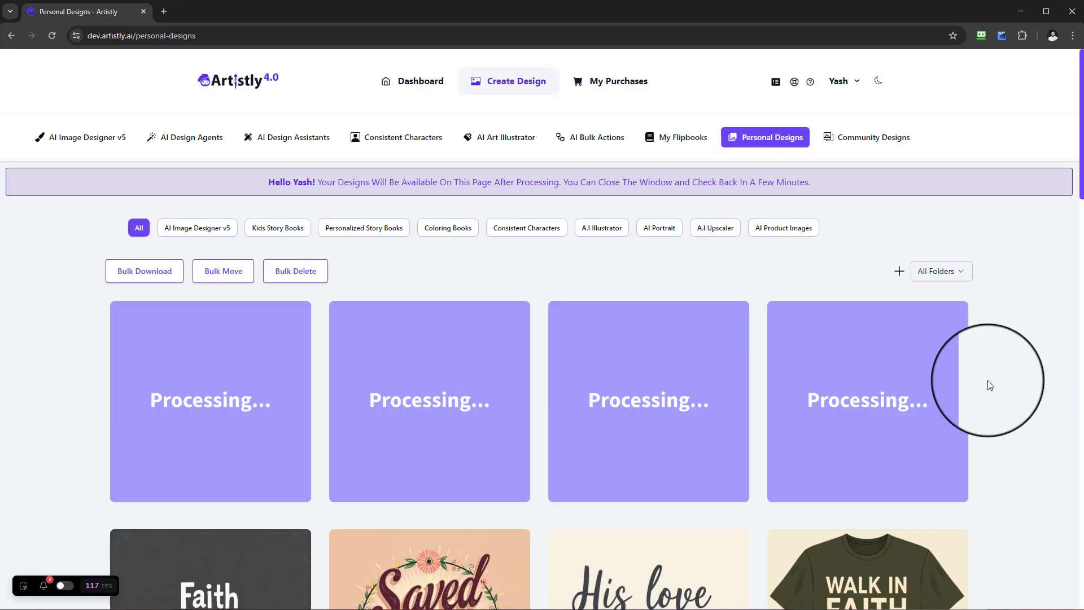
Step: Once the four crowned A logos finish, view the Luxuairs design's details
mouse_move(946, 367)
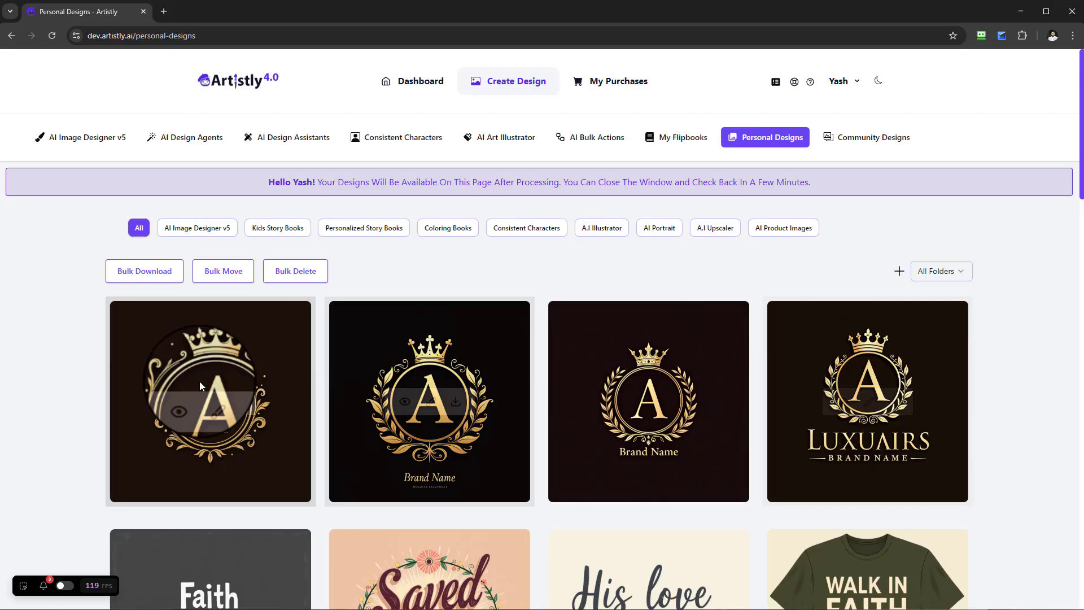
click(841, 404)
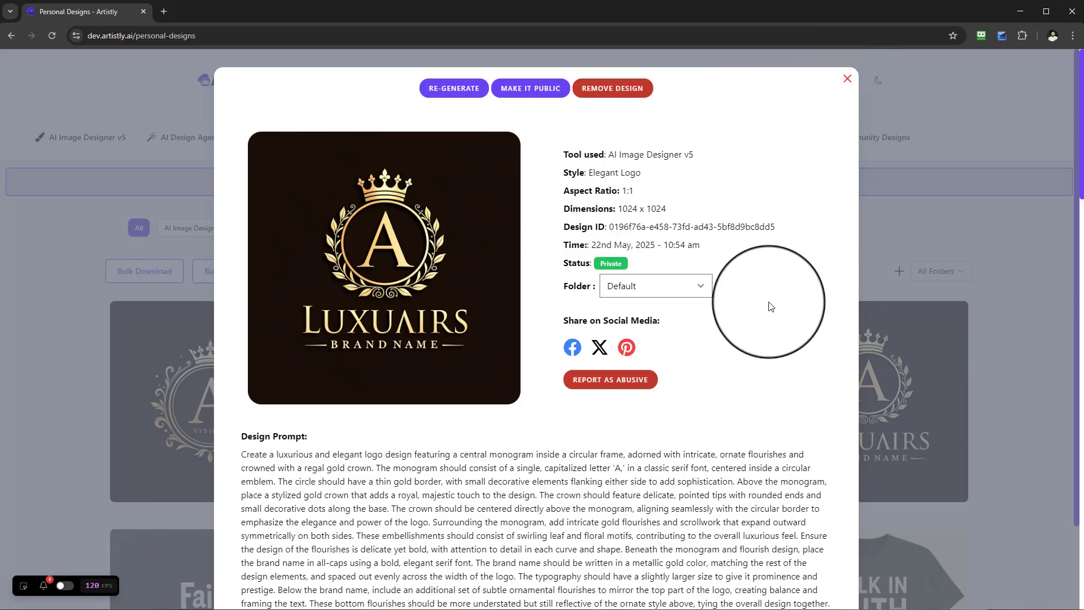
click(453, 90)
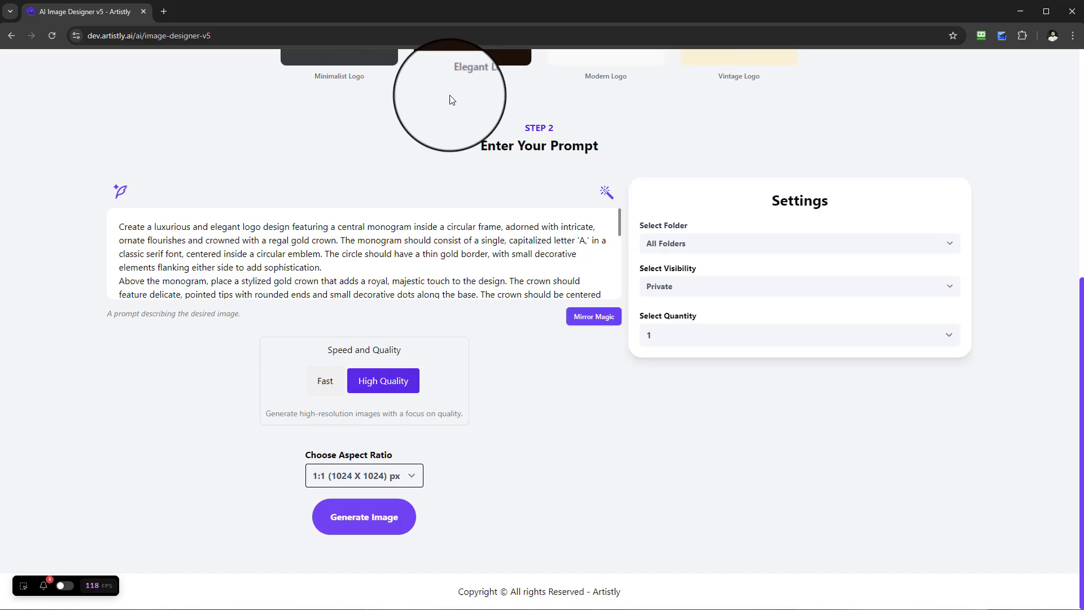
scroll(353, 275, down, 1)
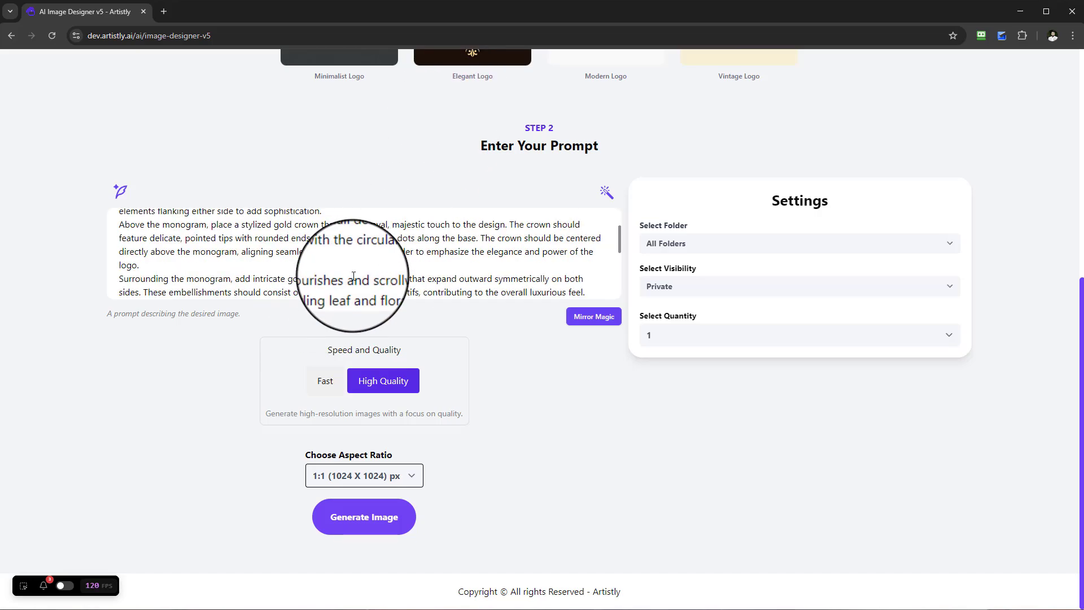
scroll(354, 275, up, 5)
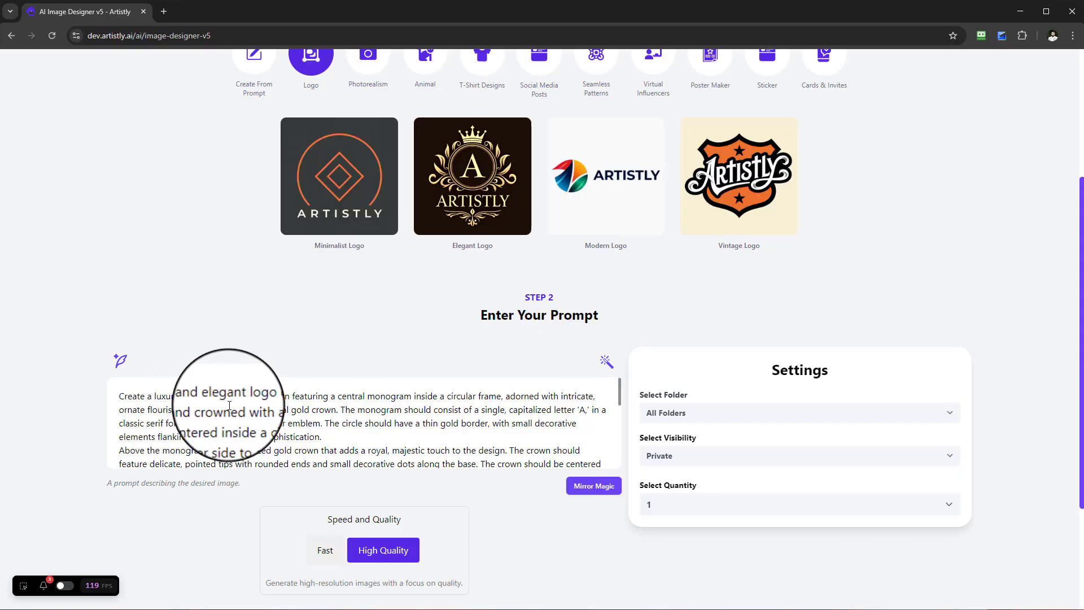
scroll(440, 406, down, 1)
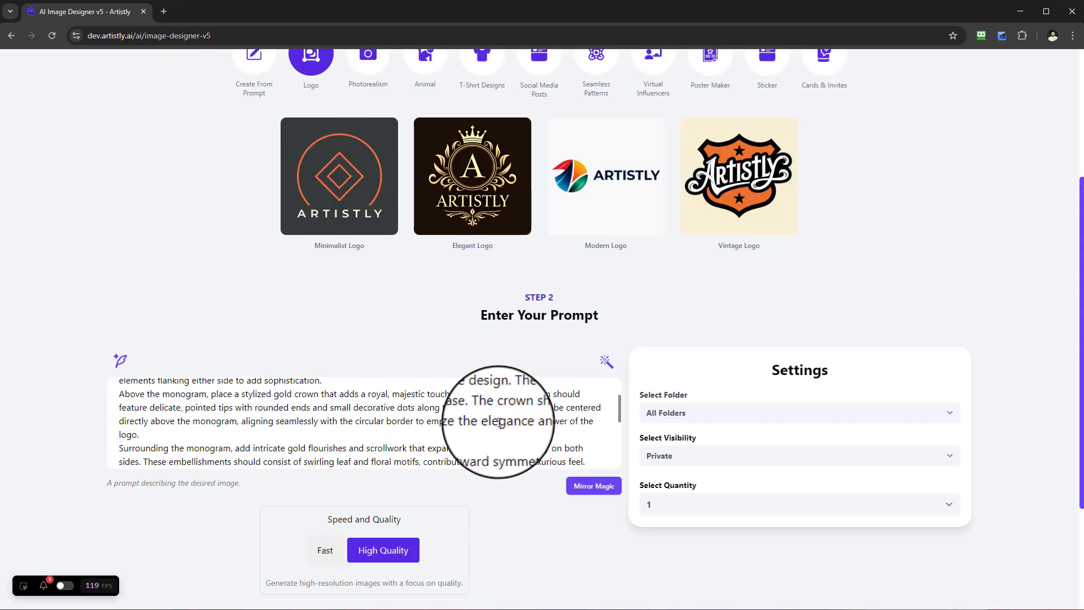
scroll(499, 422, down, 3)
scroll(389, 421, up, 3)
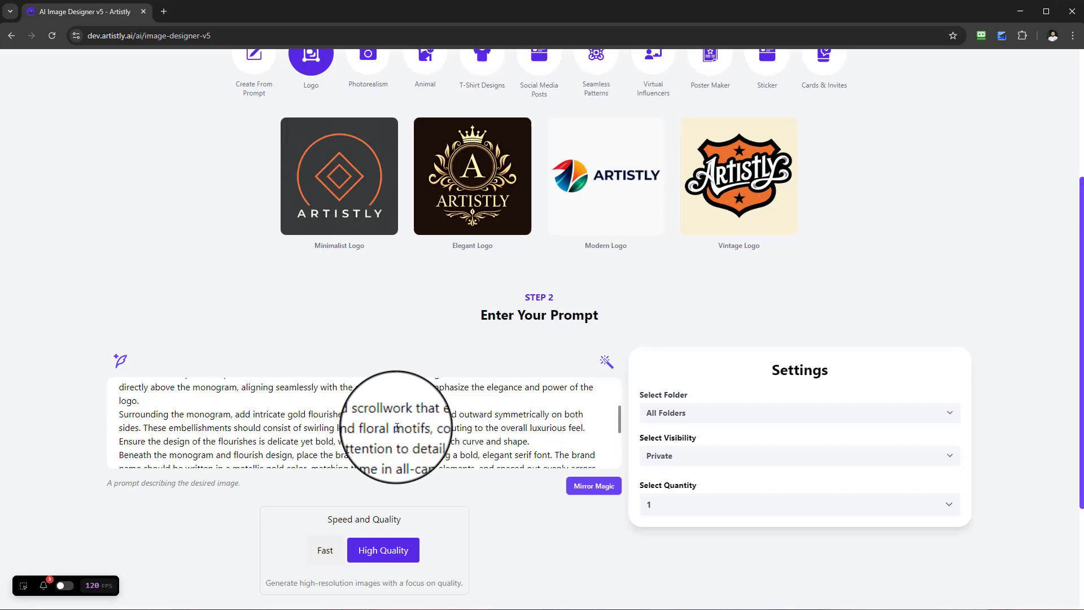
scroll(397, 427, up, 4)
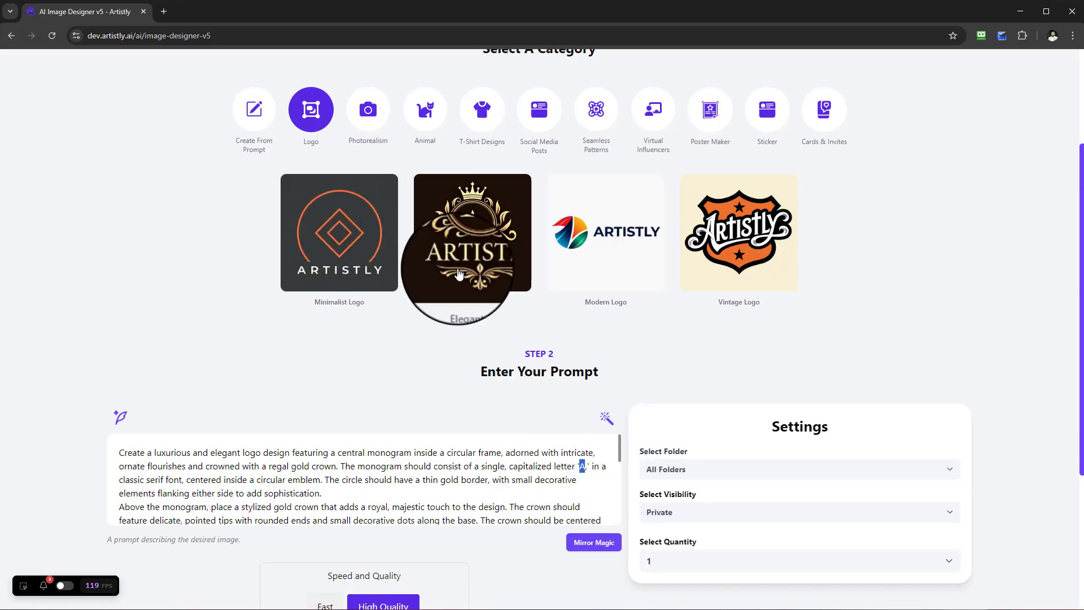
scroll(458, 416, down, 1)
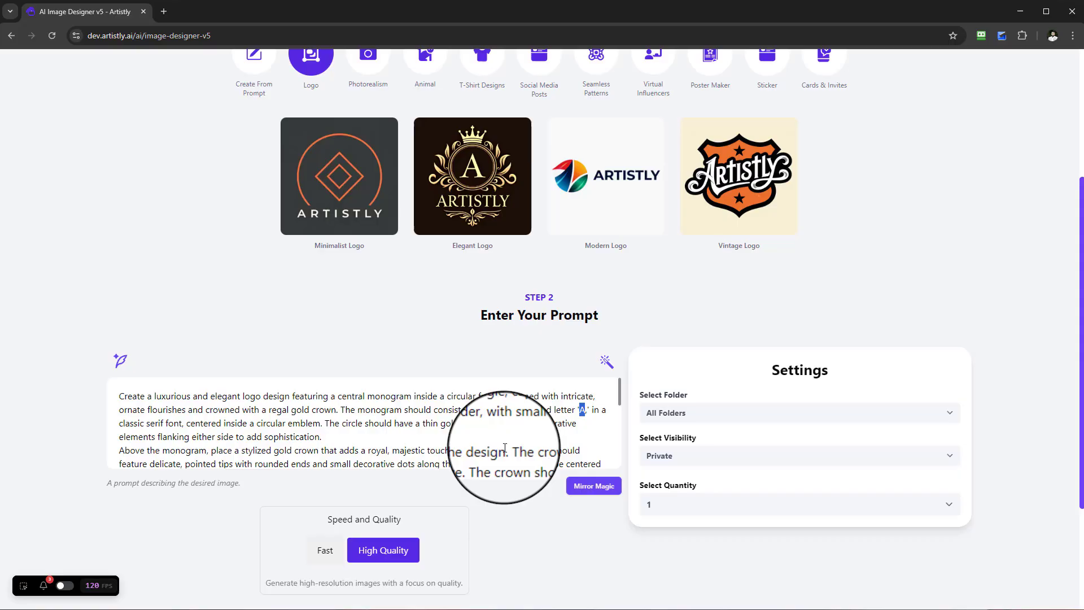
scroll(588, 422, down, 3)
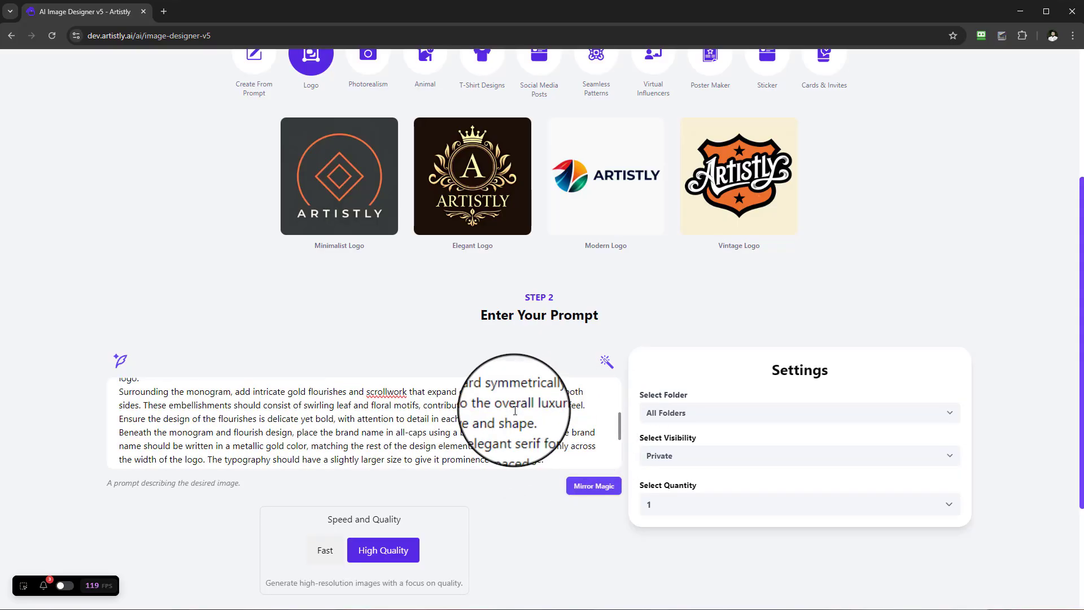
scroll(514, 411, down, 3)
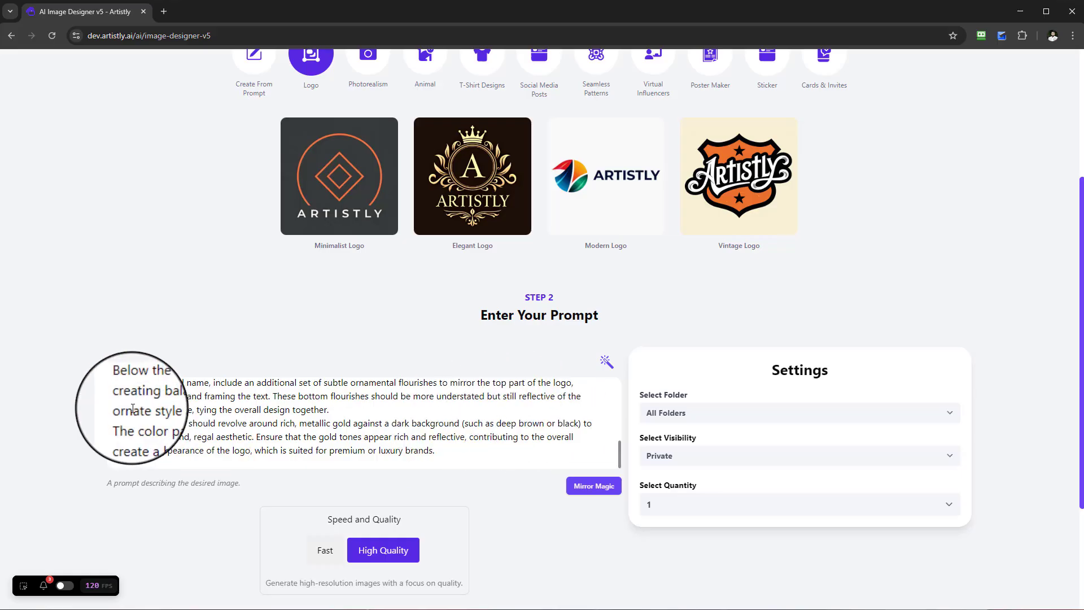
drag(620, 452, 617, 389)
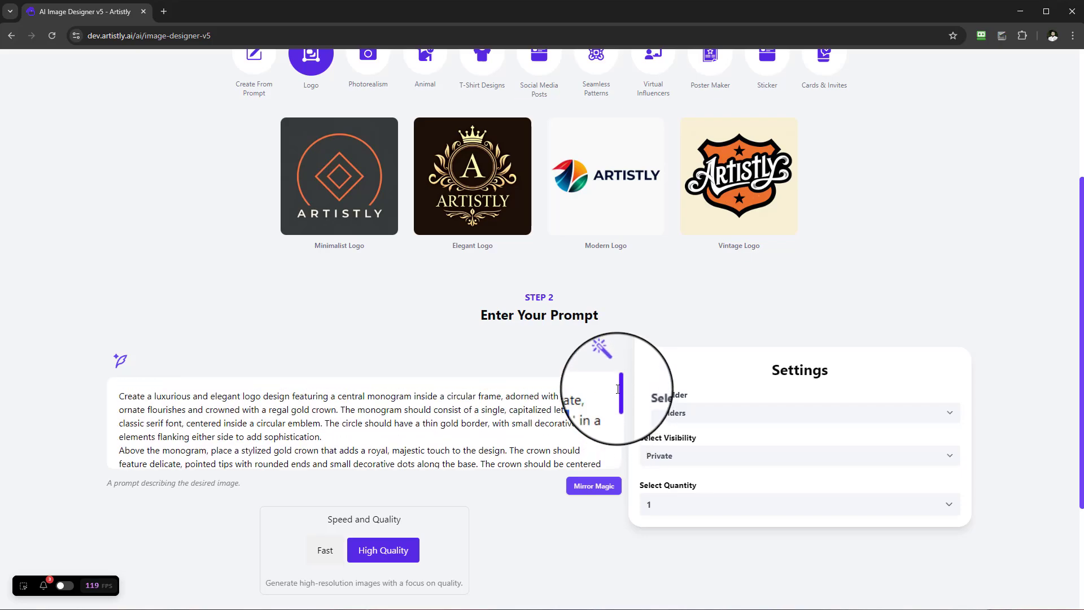
double_click(581, 409)
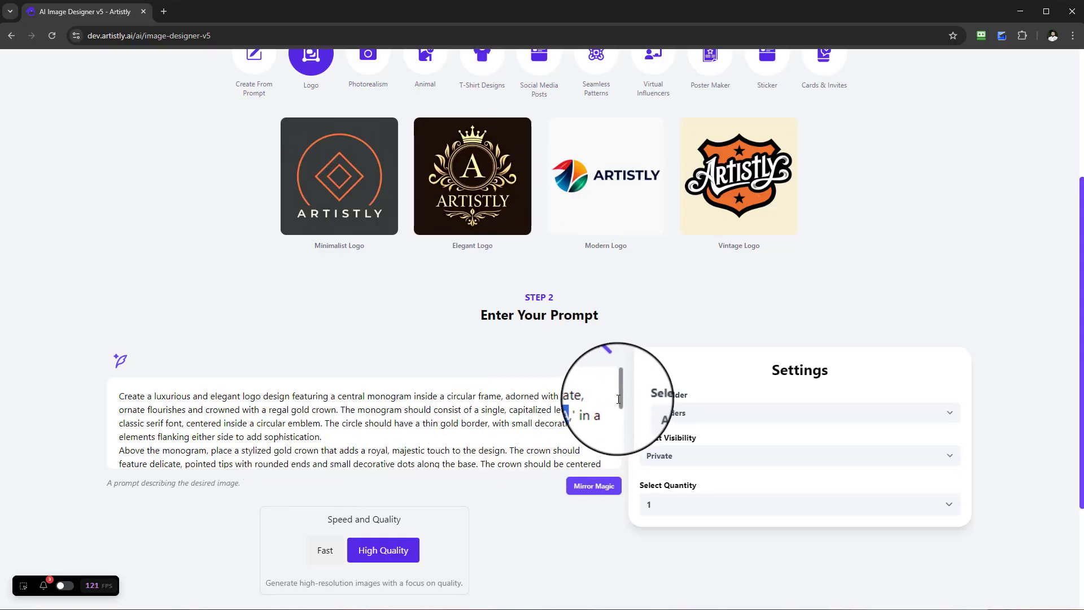
drag(620, 400, 620, 460)
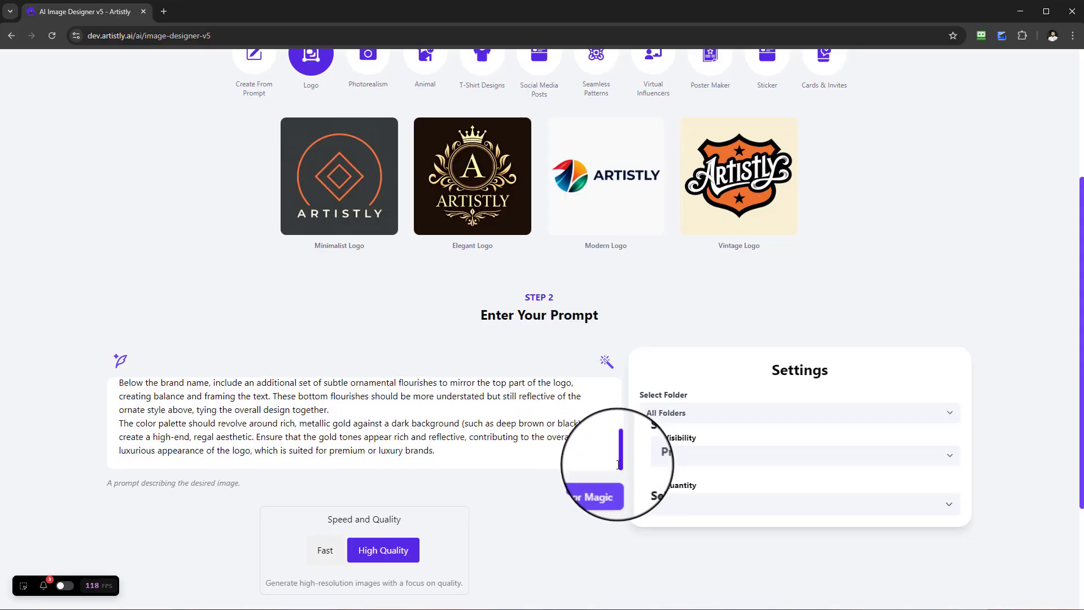
Step: Instruct the AI prompt editor to change the letter 'A to a B' and review the rewritten prompt
click(605, 360)
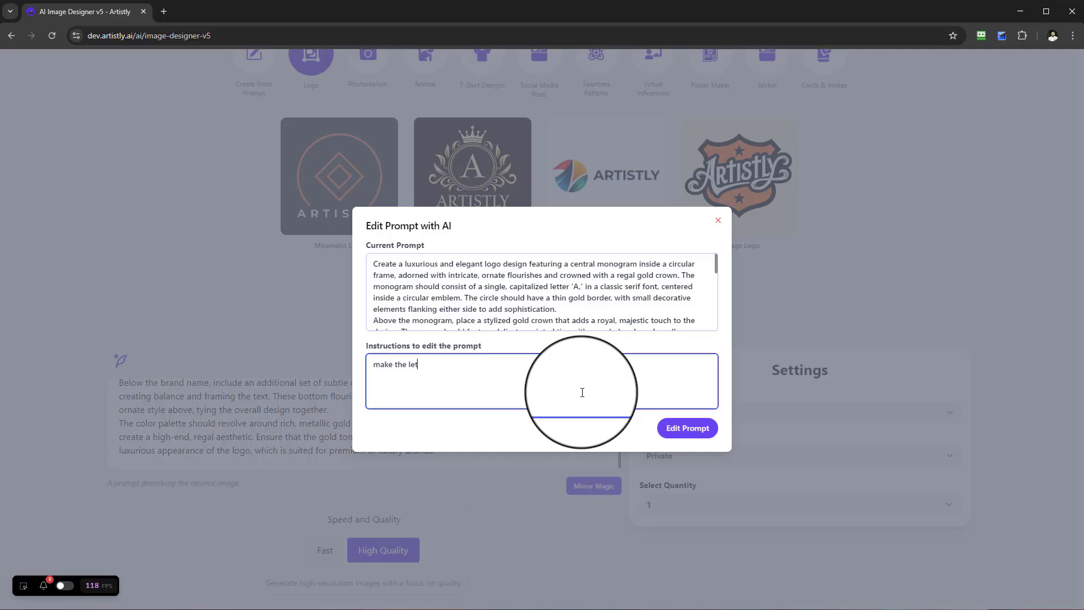
key(Caps_Lock)
text(A )
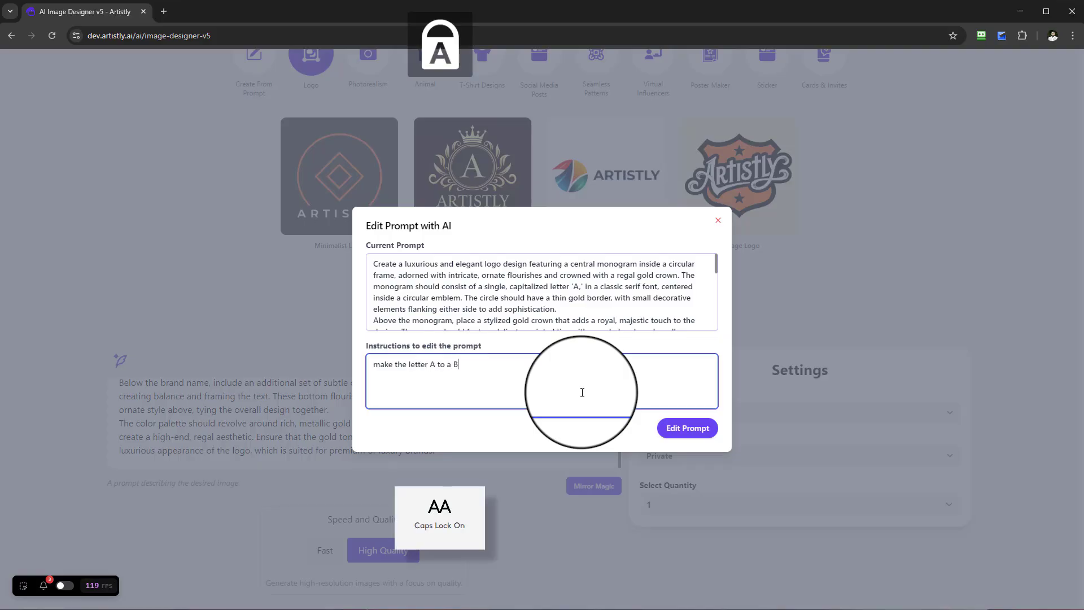
text(to a B)
click(687, 430)
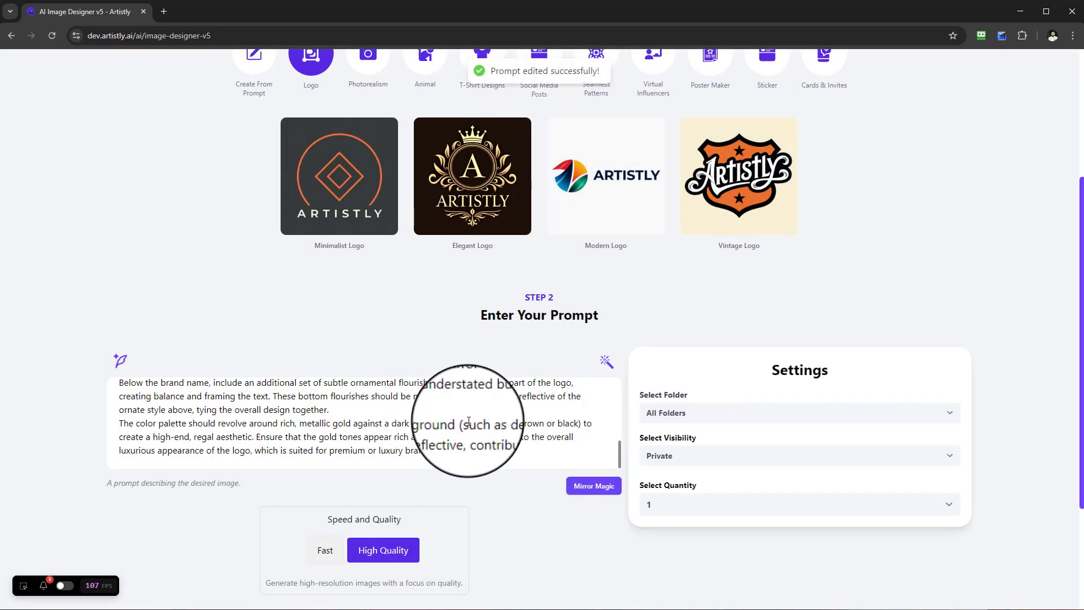
scroll(476, 414, down, 1)
scroll(476, 414, down, 1)
scroll(574, 363, up, 2)
scroll(620, 446, up, 1)
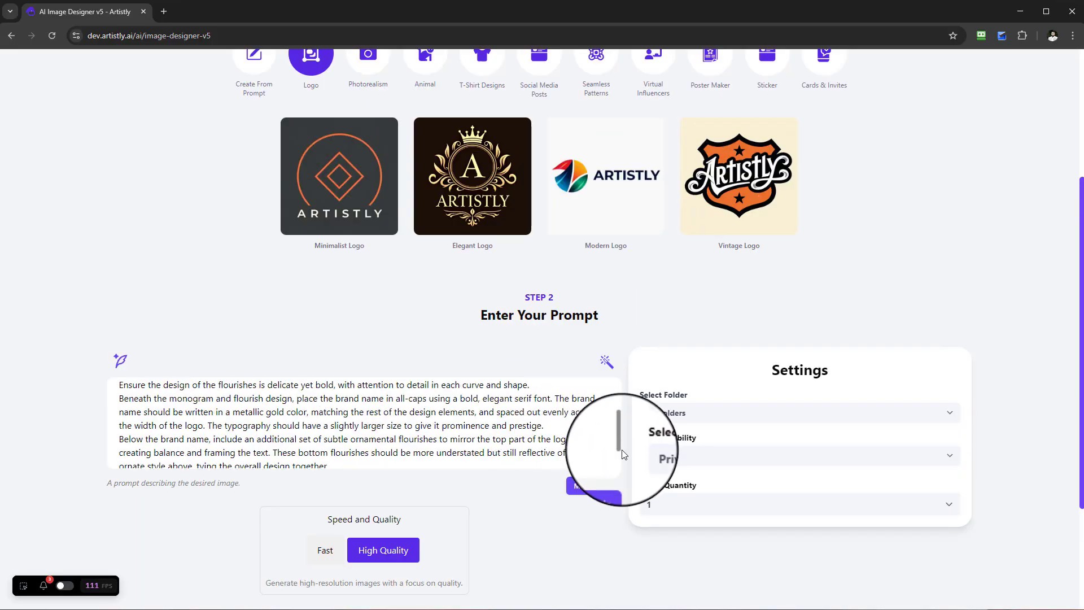
drag(620, 443, 593, 363)
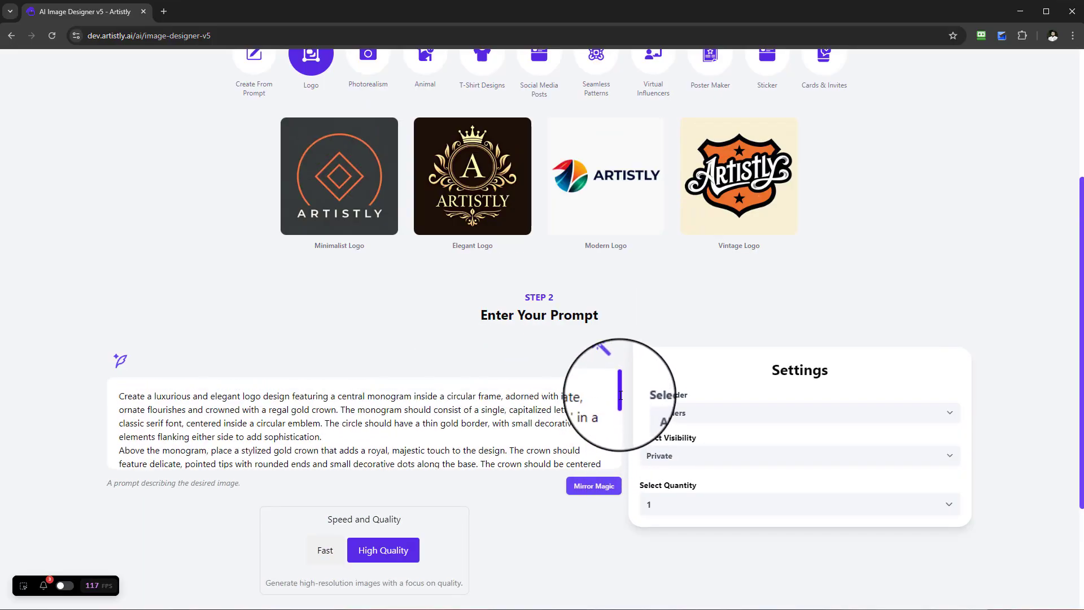
scroll(559, 413, down, 5)
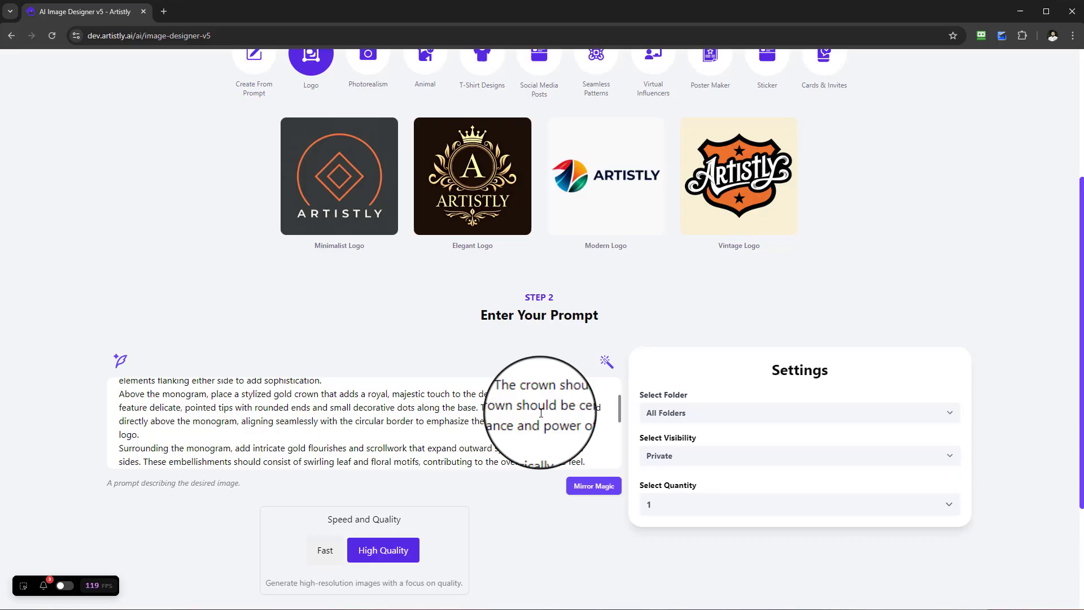
scroll(540, 412, down, 1)
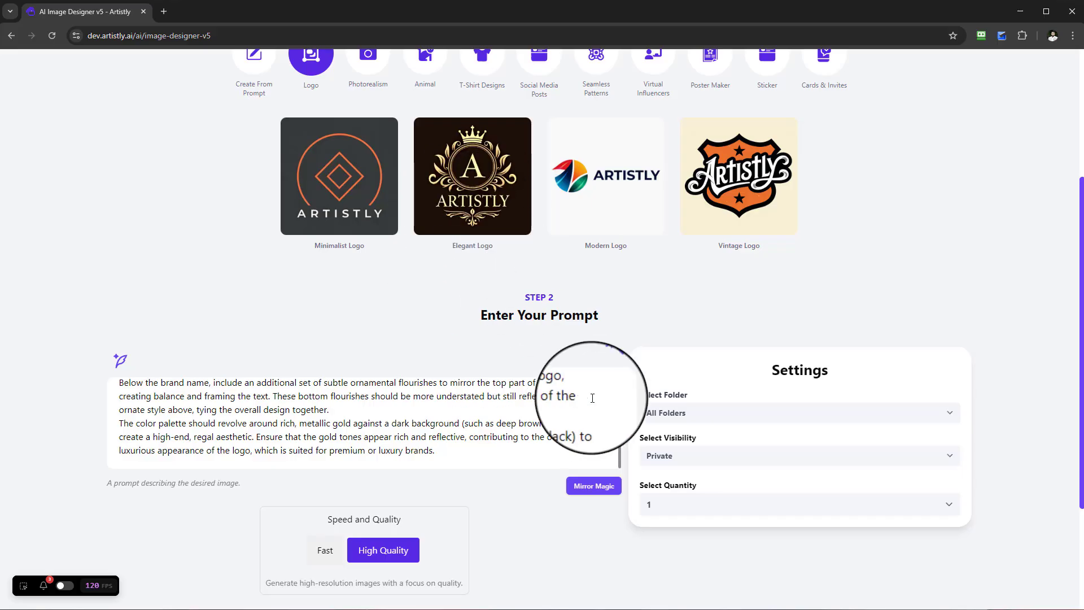
Step: Have the AI prompt editor change 'artistly' to 'SUCCESS' in the logo prompt
click(605, 372)
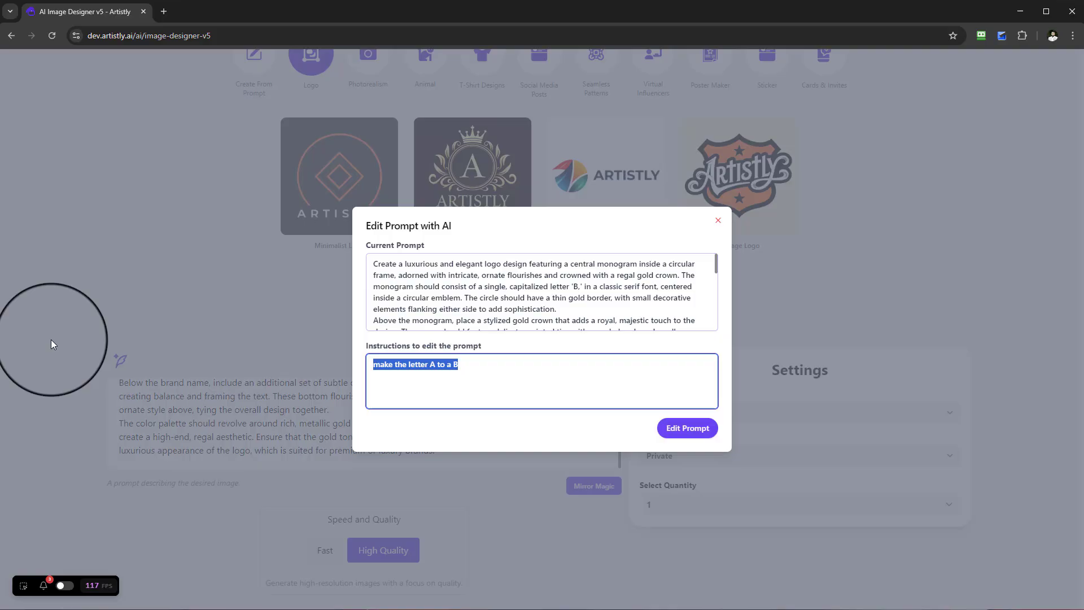
key(Caps_Lock)
text(hange a)
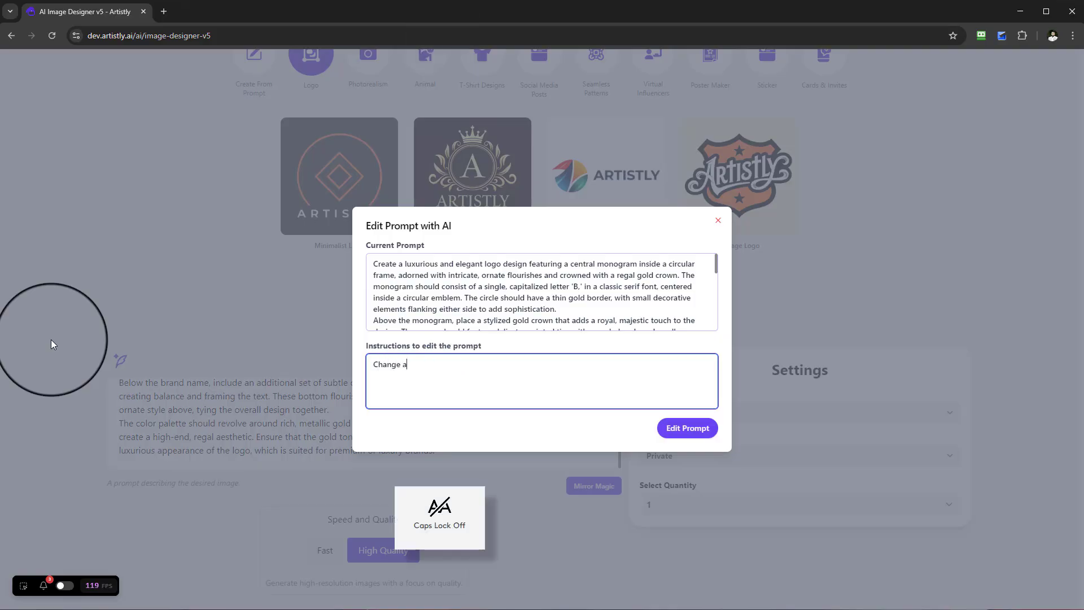
text(rtistly to)
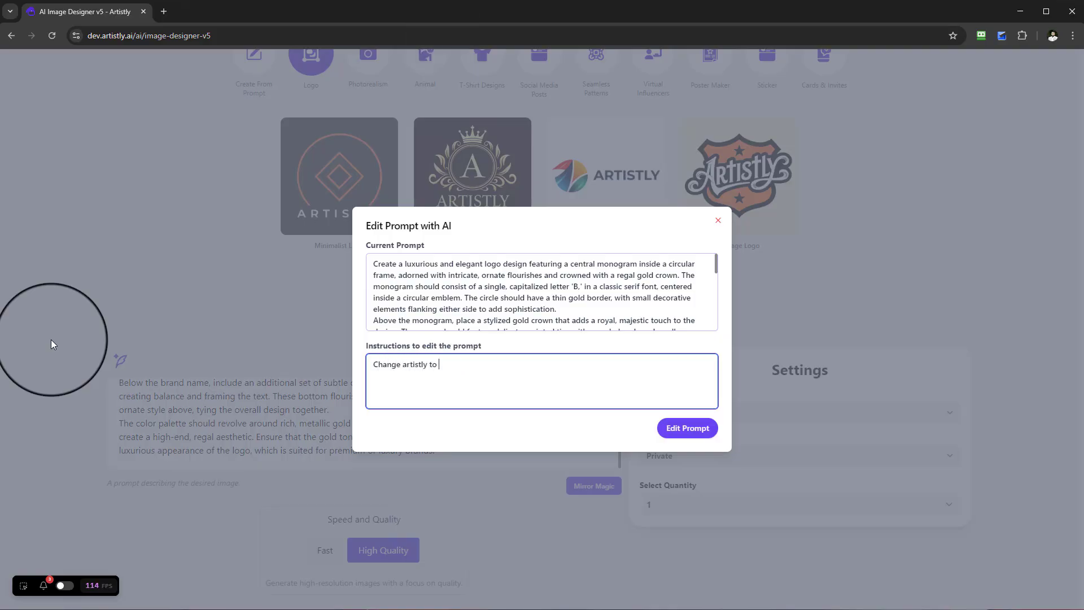
key(Caps_Lock)
text(SUCCESS)
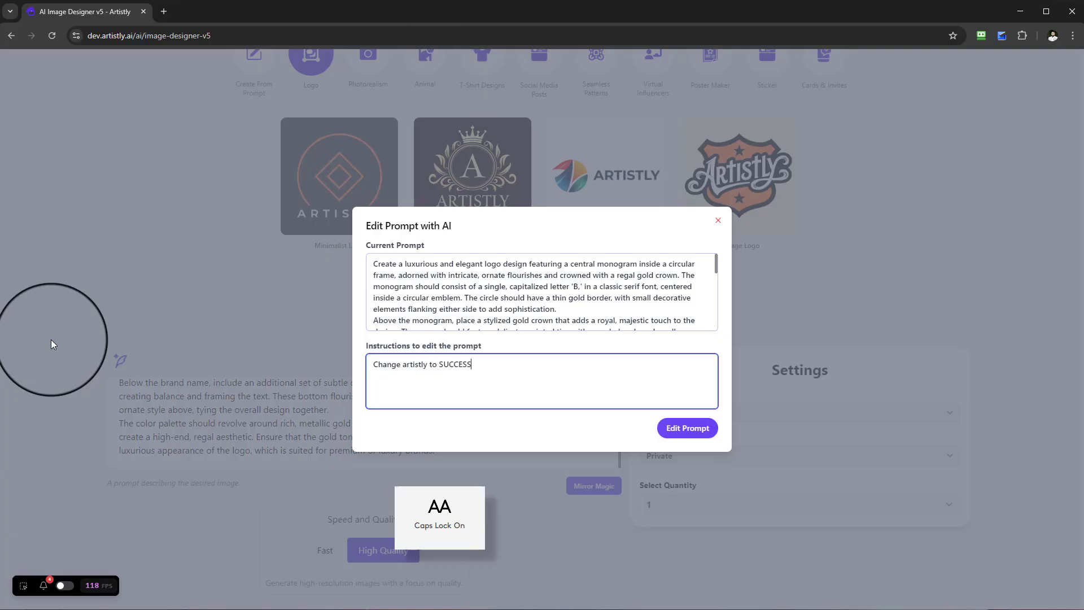
click(688, 430)
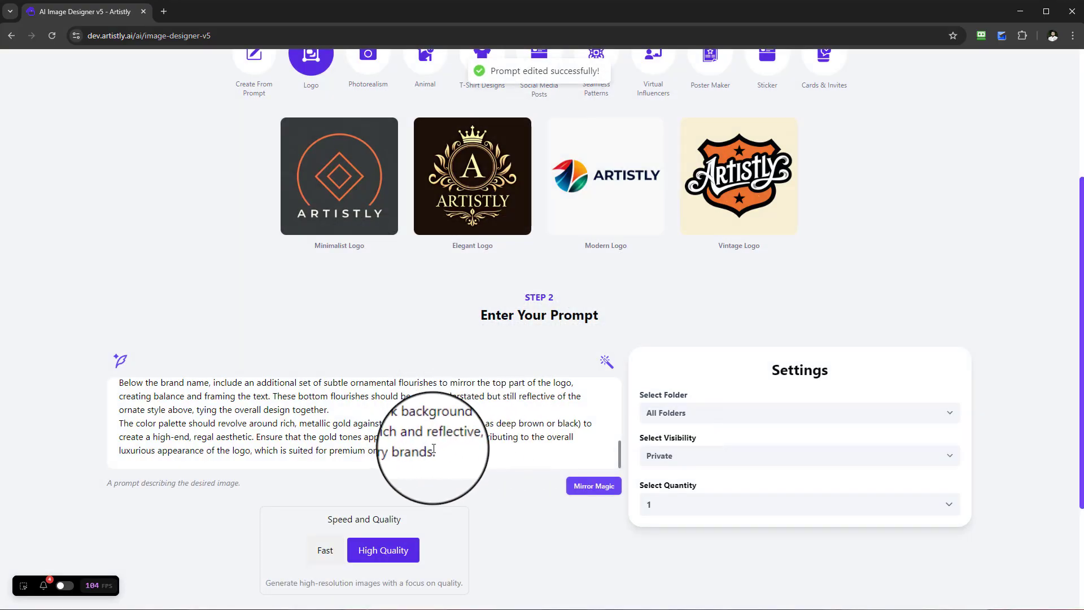
scroll(440, 443, up, 4)
scroll(457, 438, down, 1)
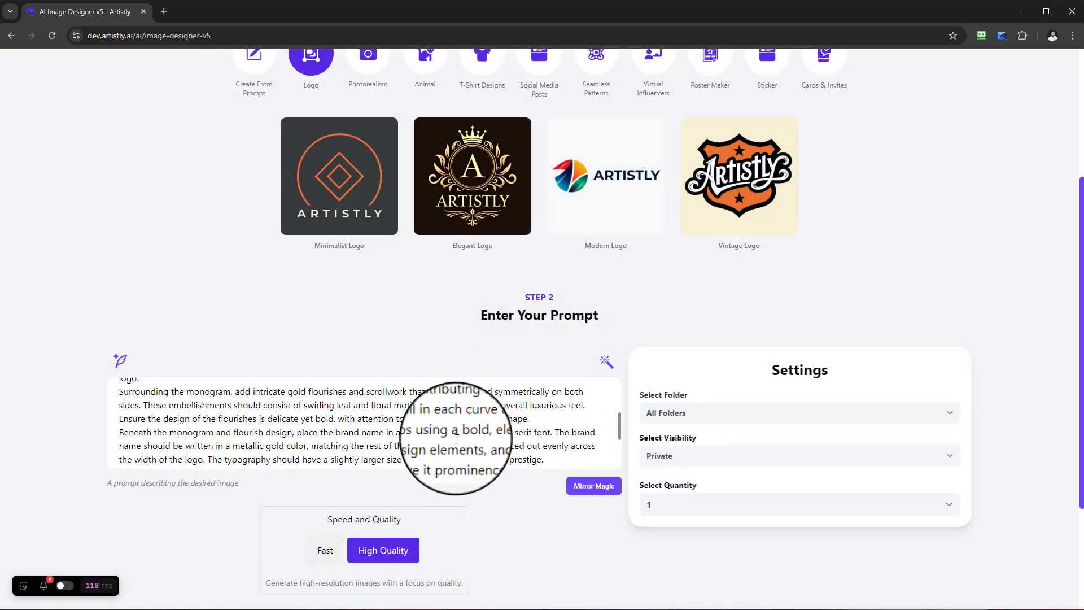
scroll(457, 439, down, 5)
Step: Set the quantity to 4 and generate the logo images
click(689, 508)
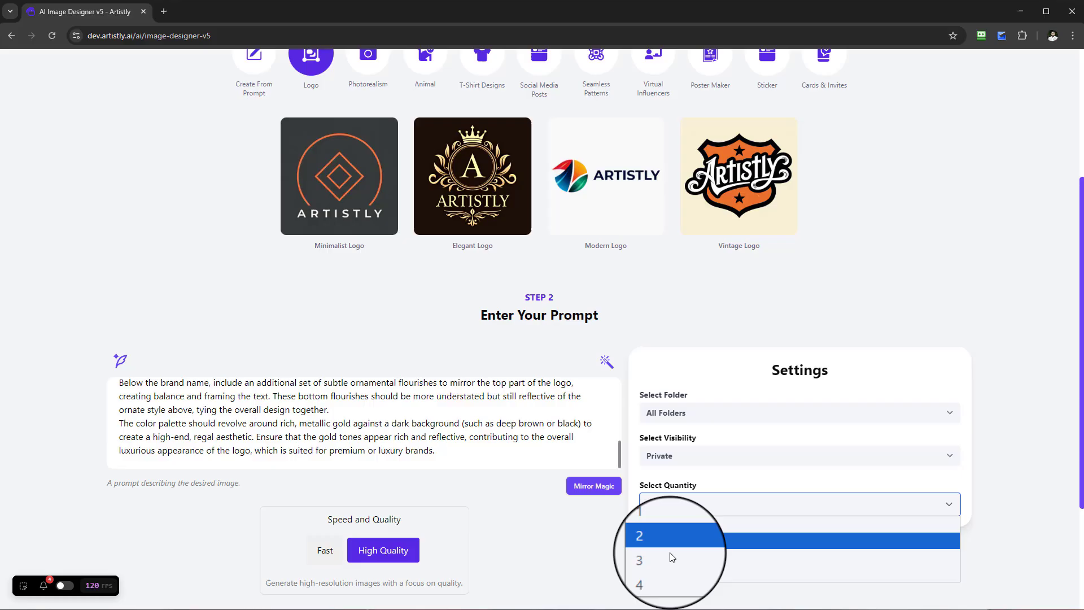
click(671, 573)
scroll(467, 515, down, 3)
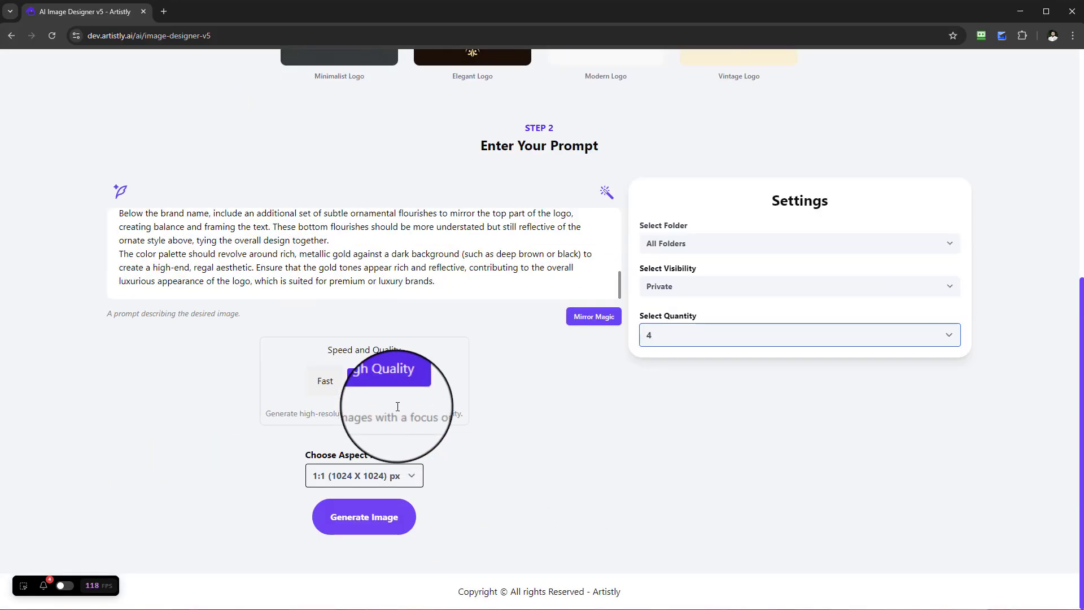
click(367, 517)
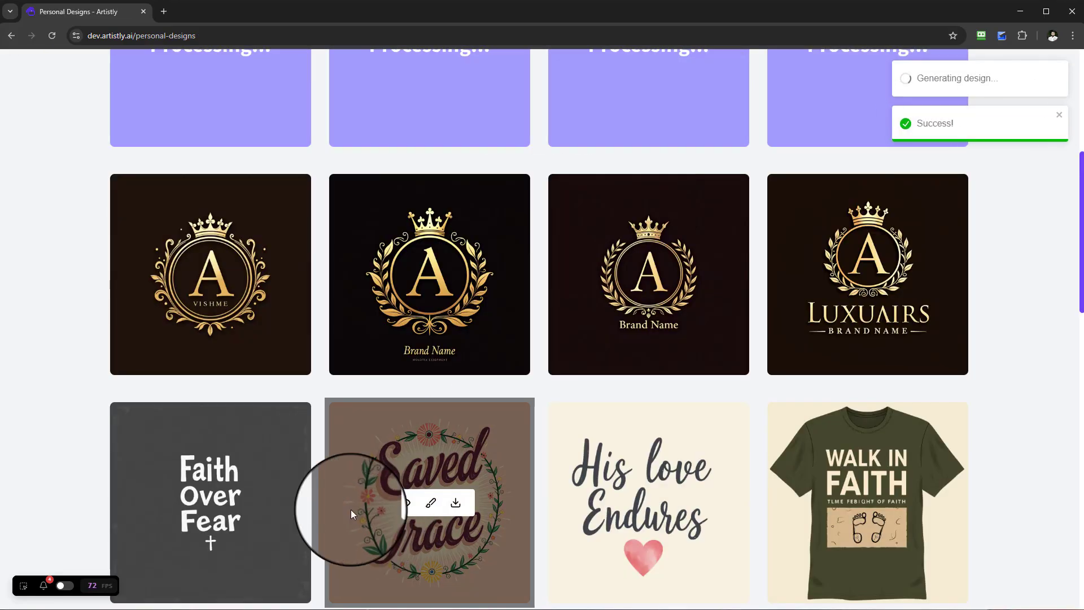
Step: Scroll Personal Designs while the four crowned B monogram logos finish generating
scroll(980, 447, up, 2)
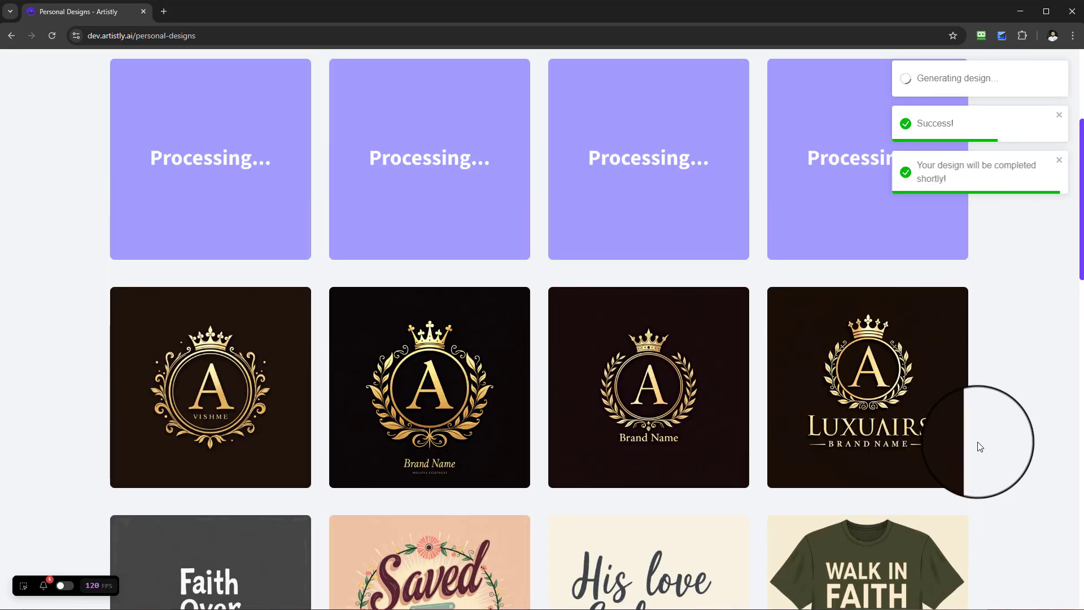
scroll(979, 447, up, 2)
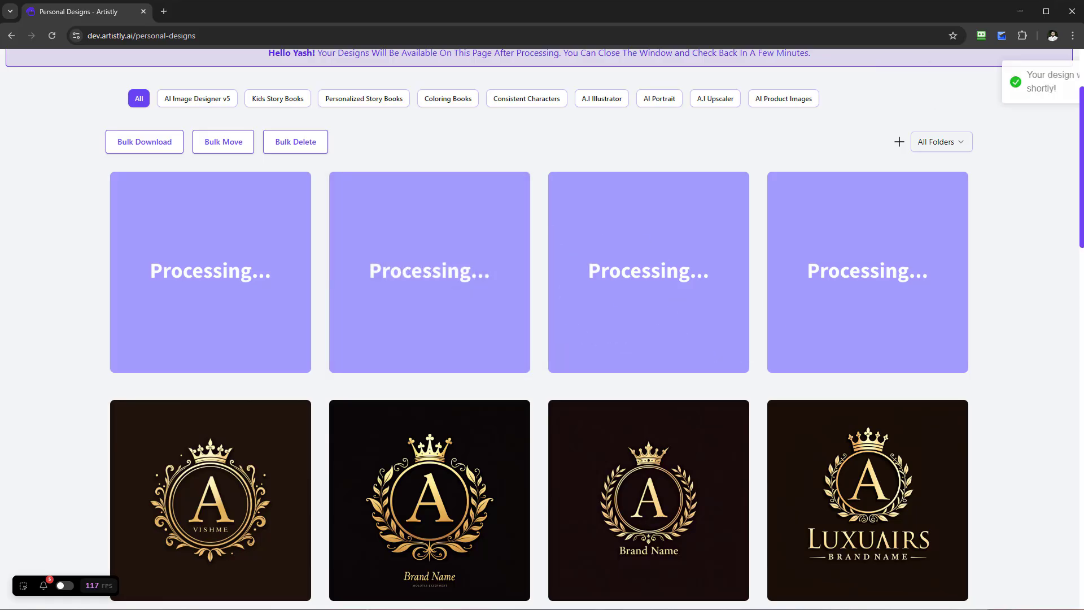
scroll(828, 473, down, 2)
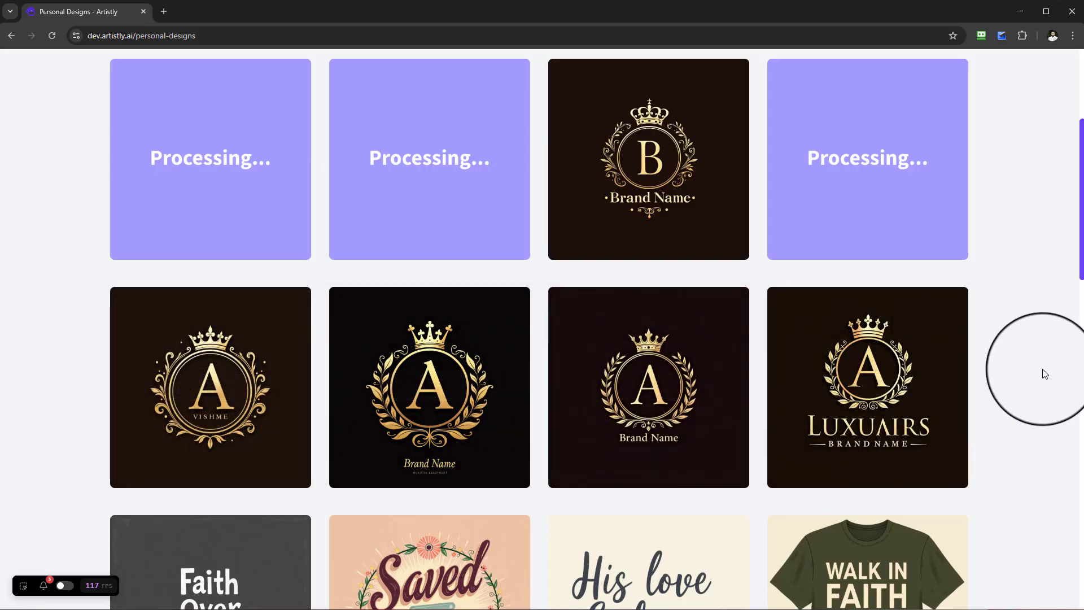
scroll(1043, 378, up, 3)
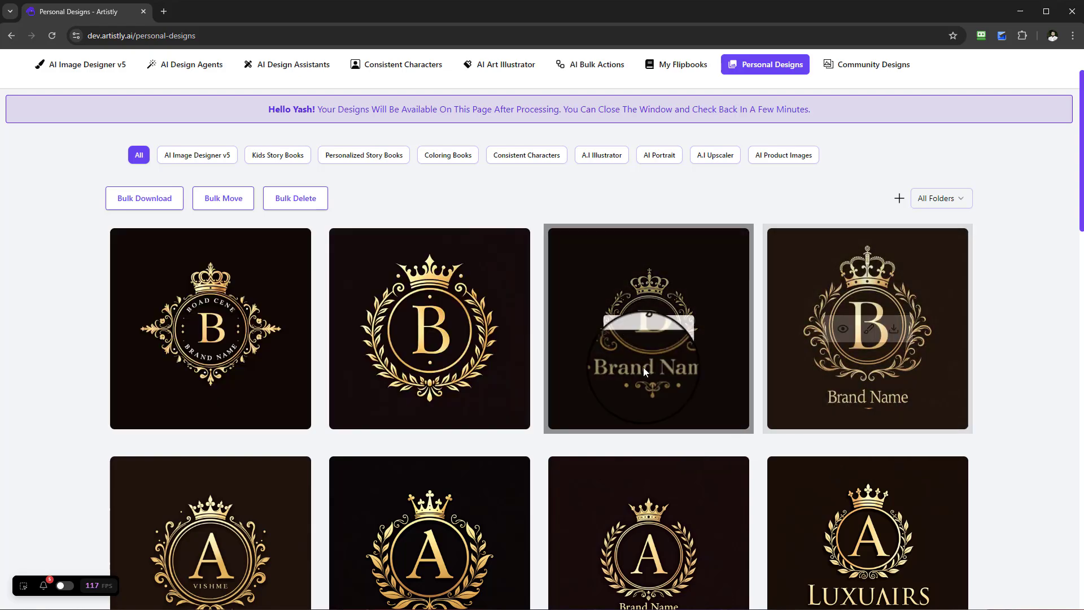
scroll(565, 338, up, 1)
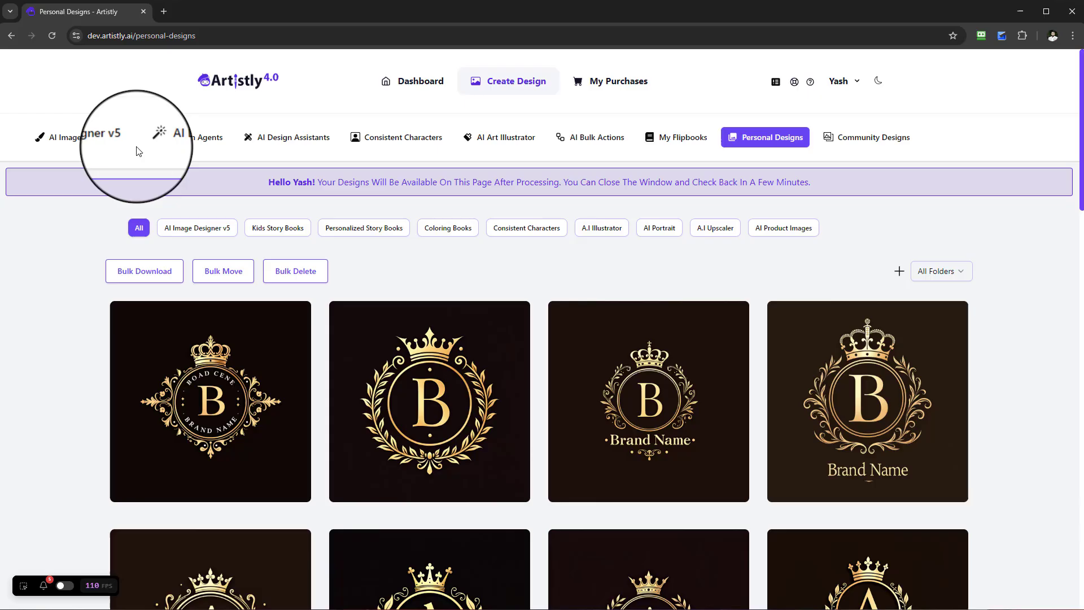
scroll(567, 415, down, 1)
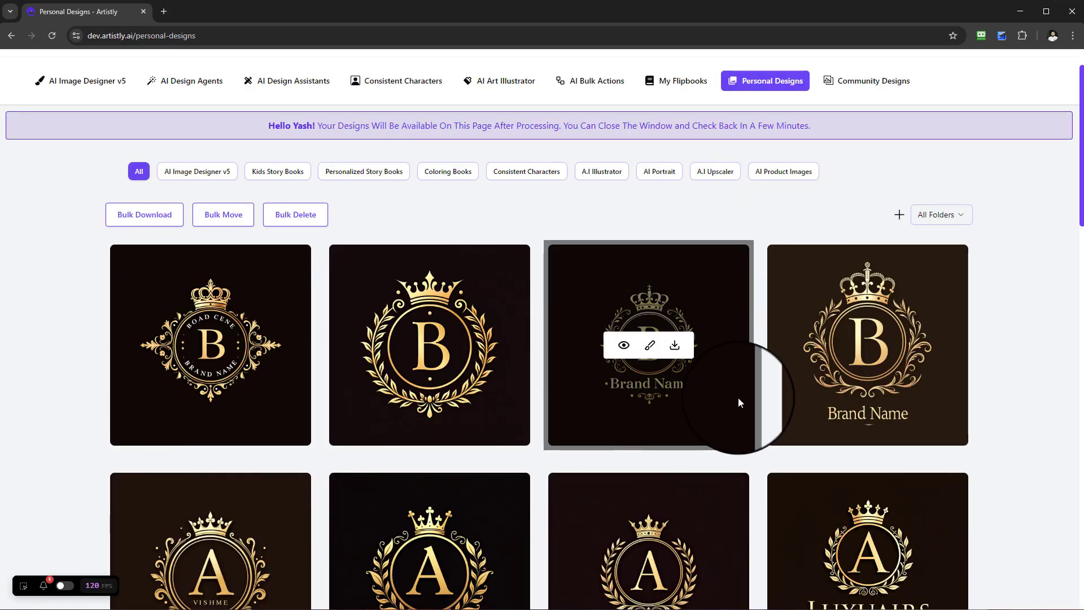
Step: Re-generate from the third B logo and have the AI replace the word BRAND with SUCCESS
click(847, 345)
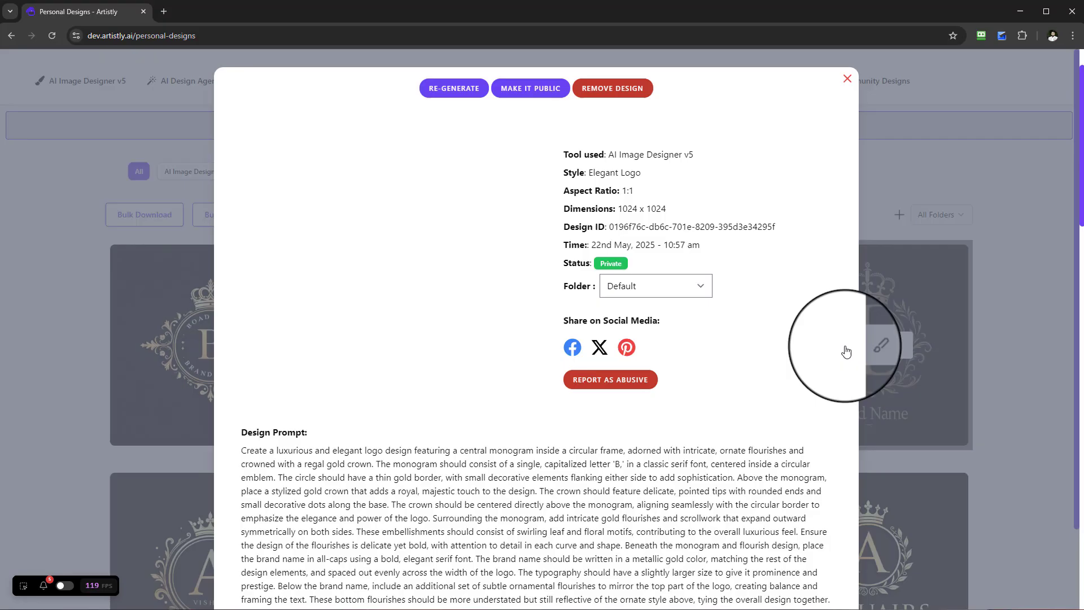
click(452, 90)
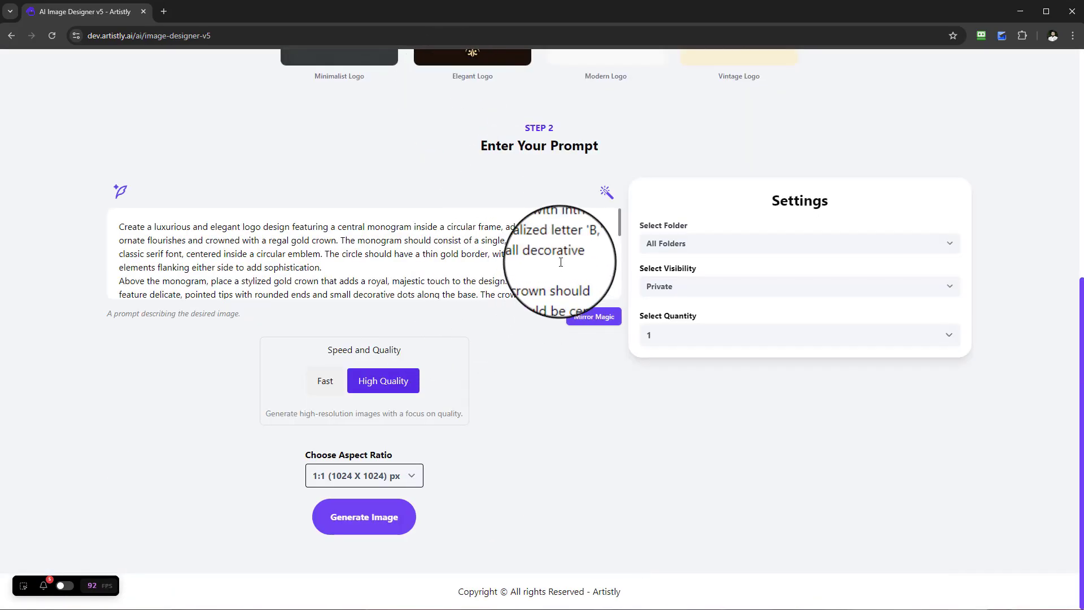
click(606, 193)
click(473, 386)
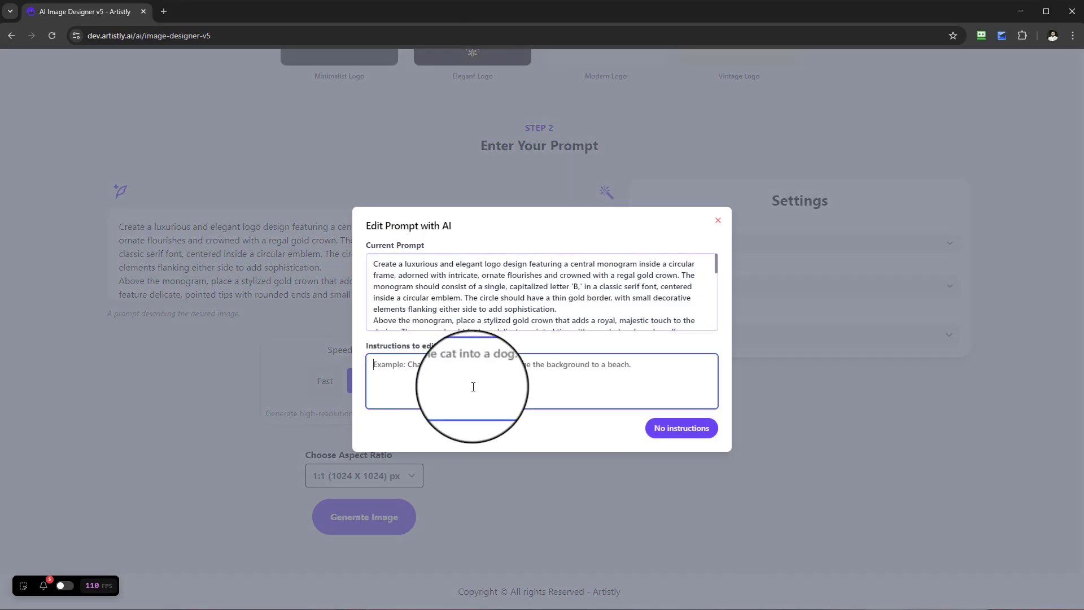
text(RE)
key(Caps_Lock)
key(BackSpace)
text(eplace the)
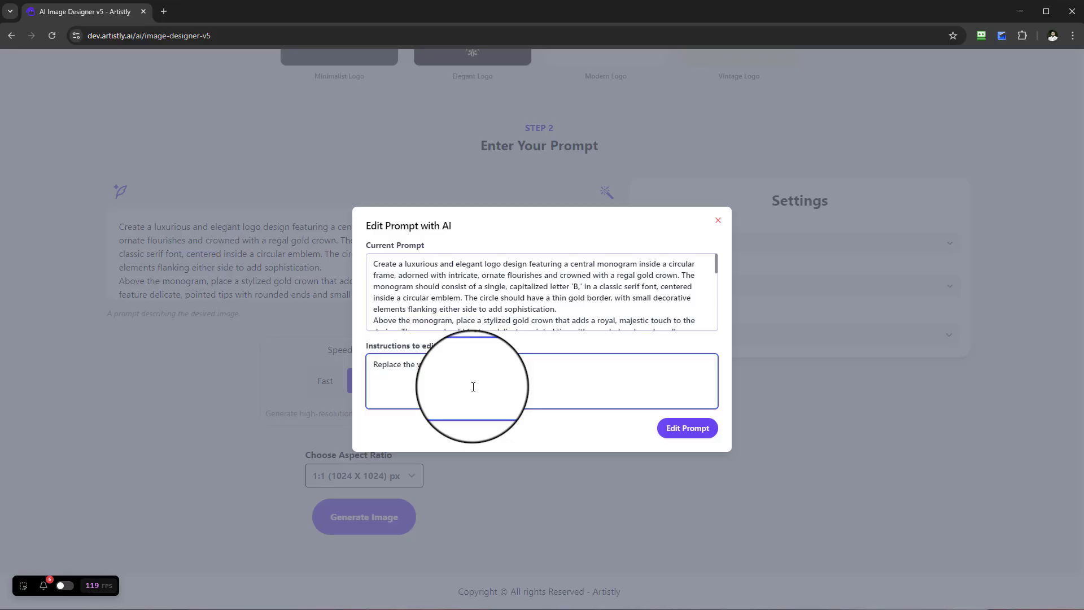
key(Caps_Lock)
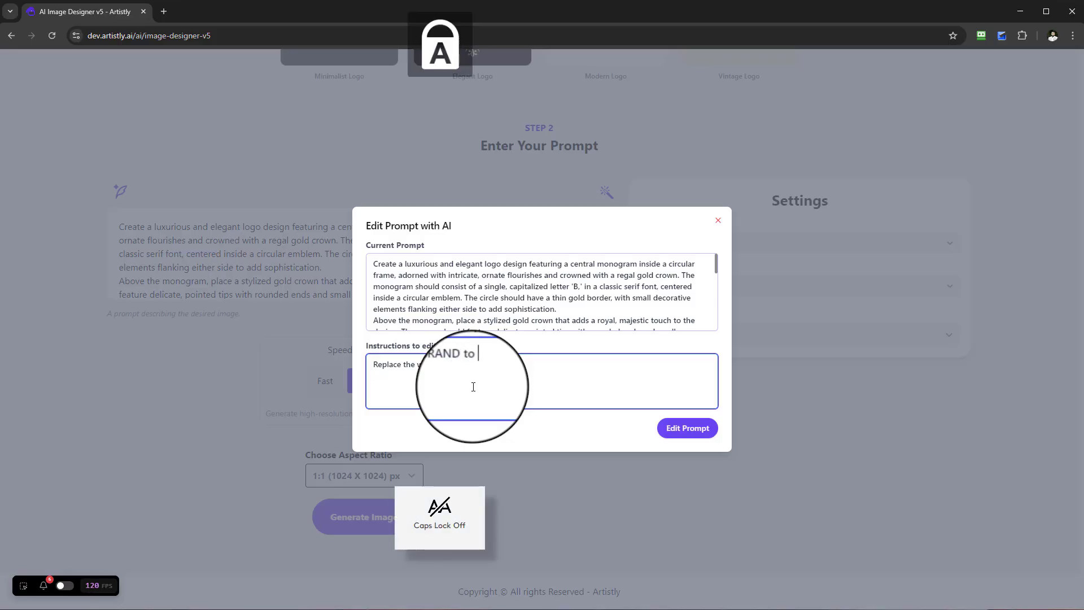
text(CESS)
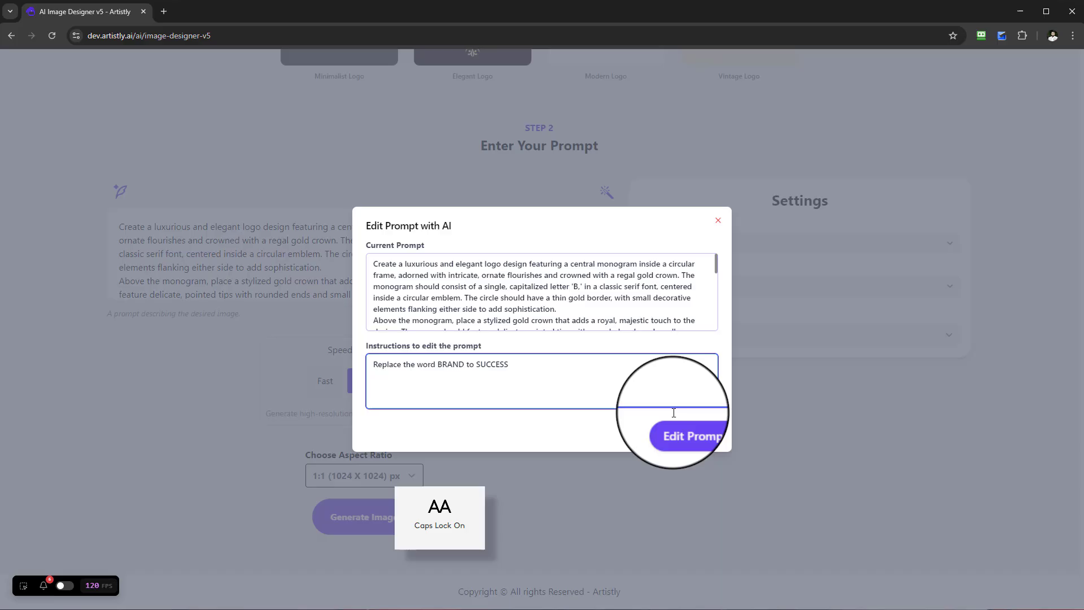
click(700, 430)
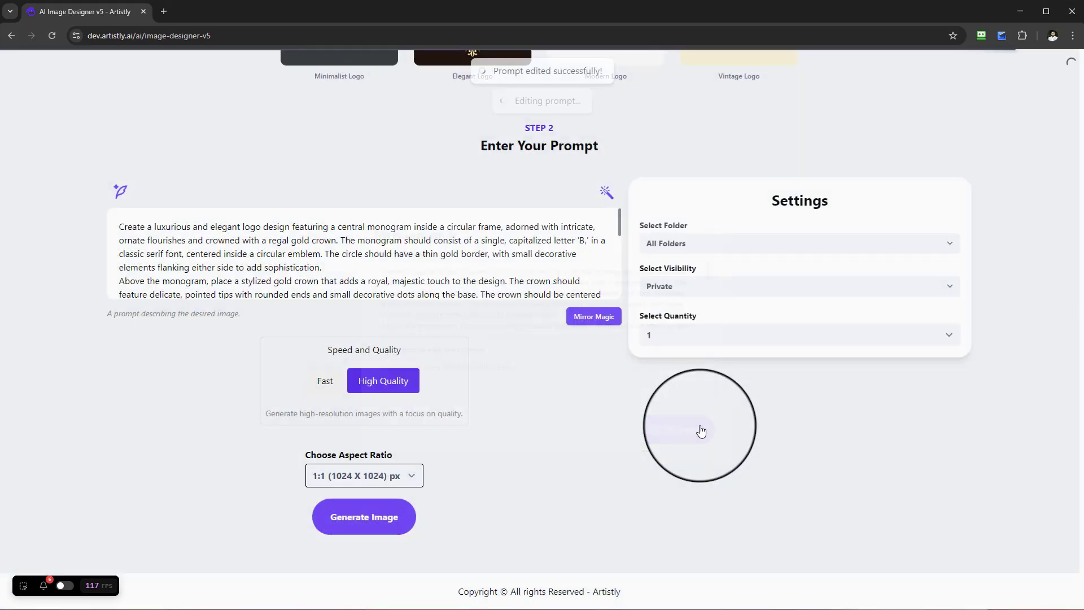
Step: Generate 4 images of the crown B monogram reading SUCCESS and wait for them to finish
click(652, 336)
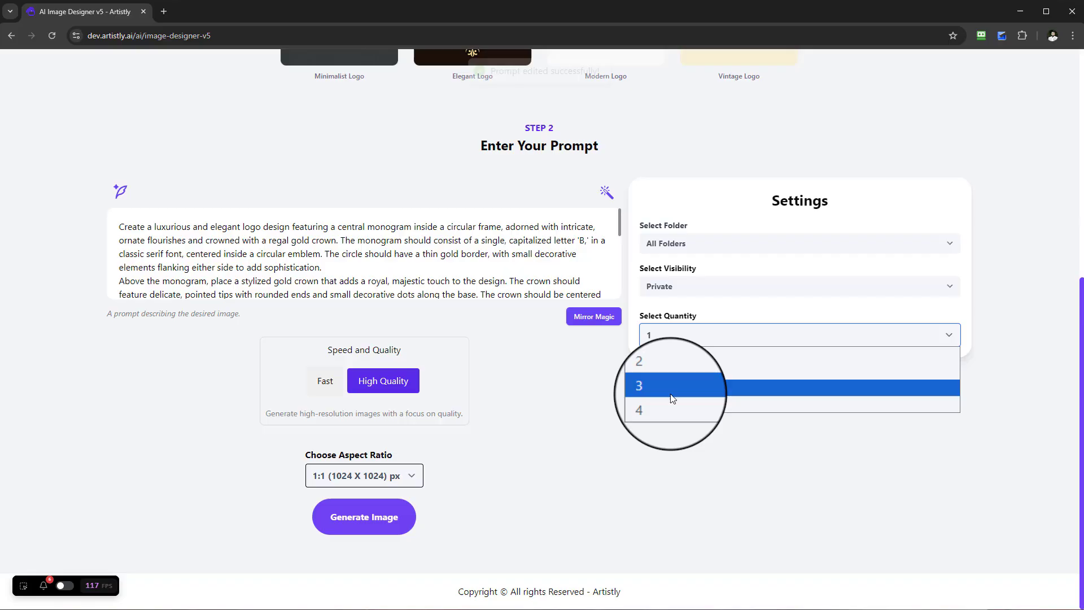
click(677, 407)
click(355, 516)
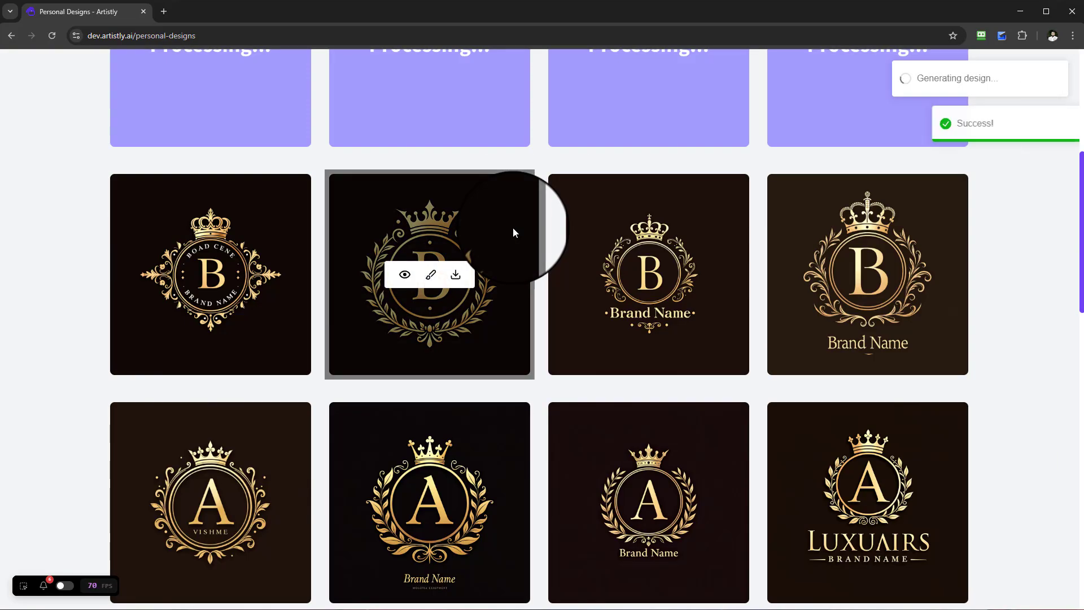
scroll(513, 228, up, 3)
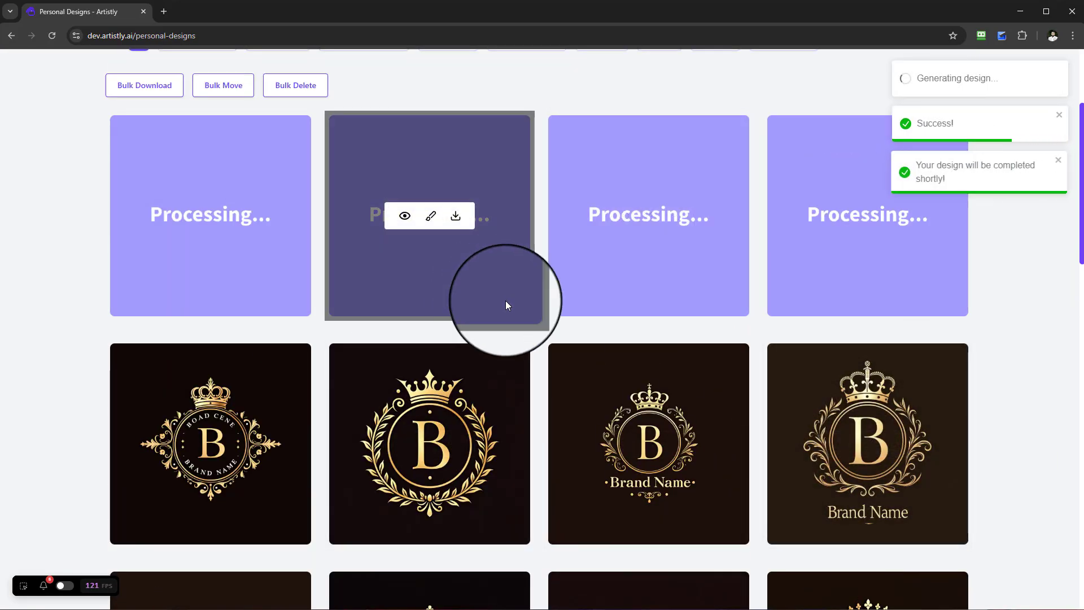
scroll(418, 356, down, 2)
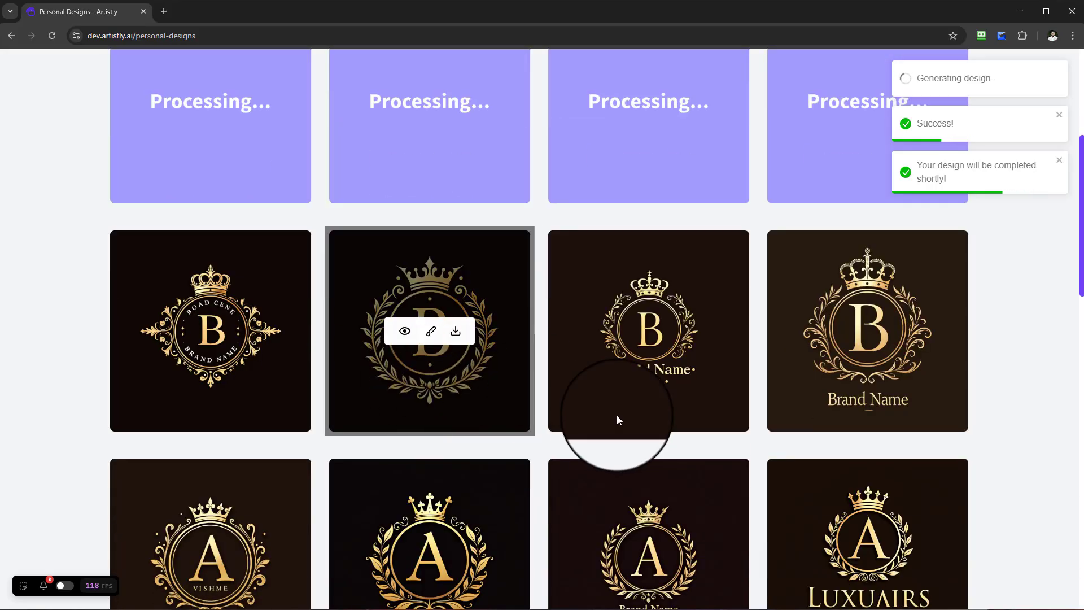
scroll(869, 431, up, 1)
scroll(869, 432, up, 1)
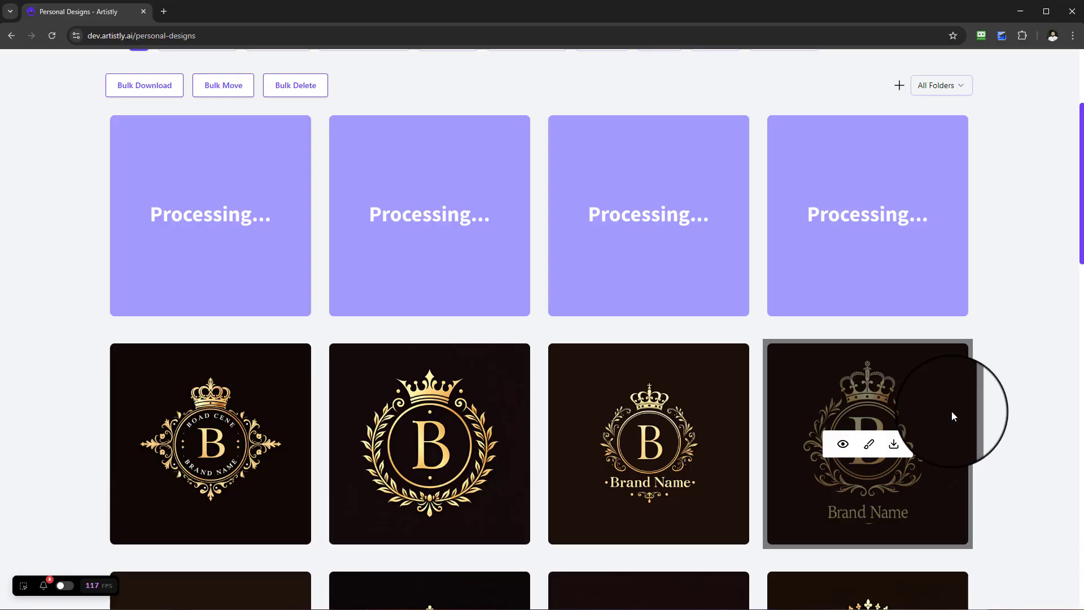
mouse_move(647, 449)
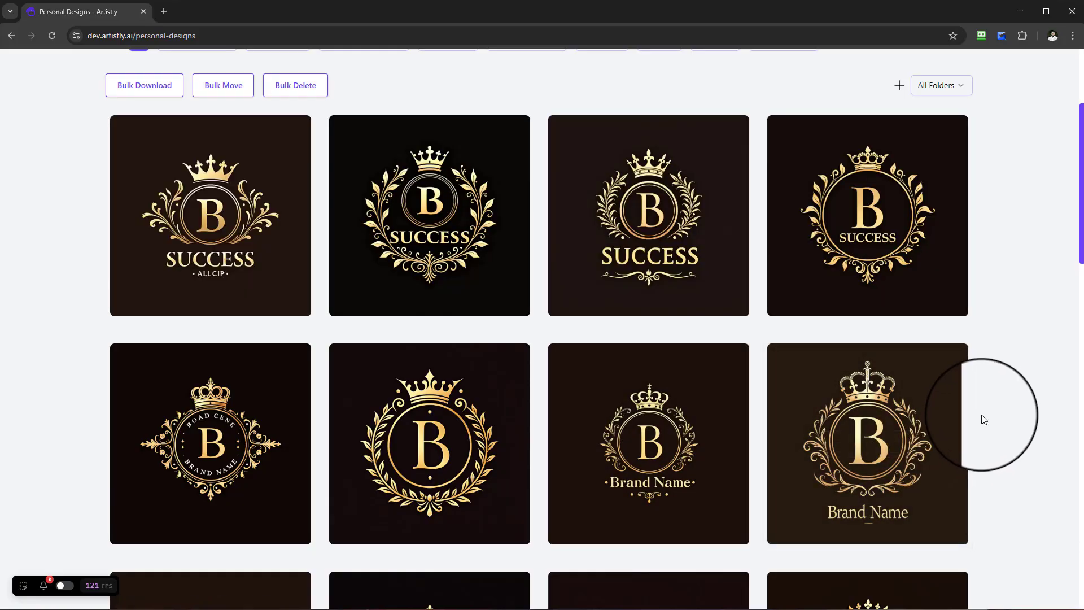
Step: Inspect the first SUCCESS logo's details, then close them
scroll(983, 419, up, 1)
mouse_move(912, 252)
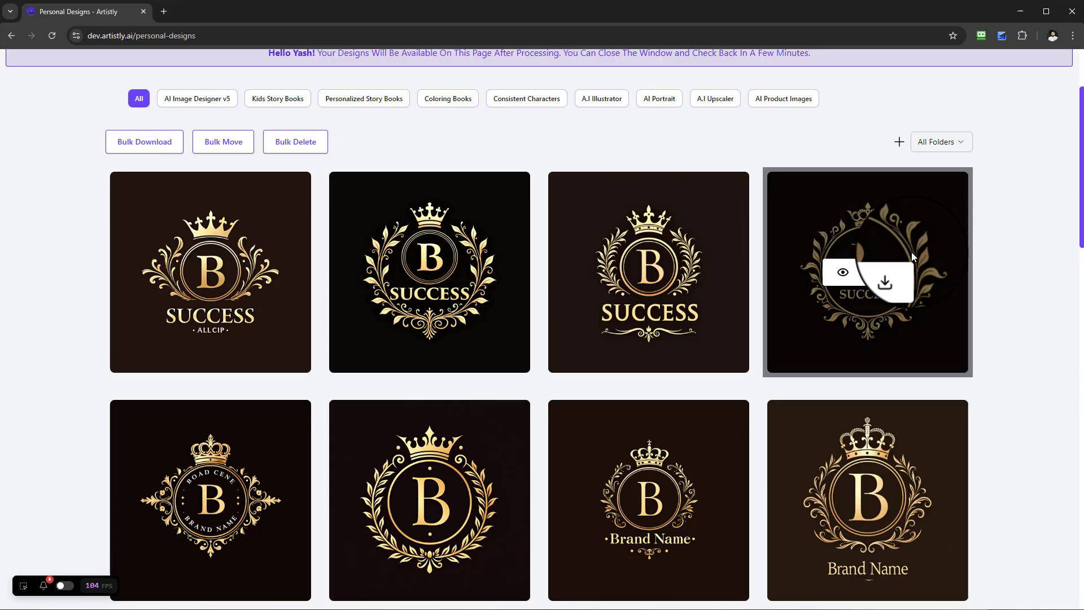
mouse_move(234, 350)
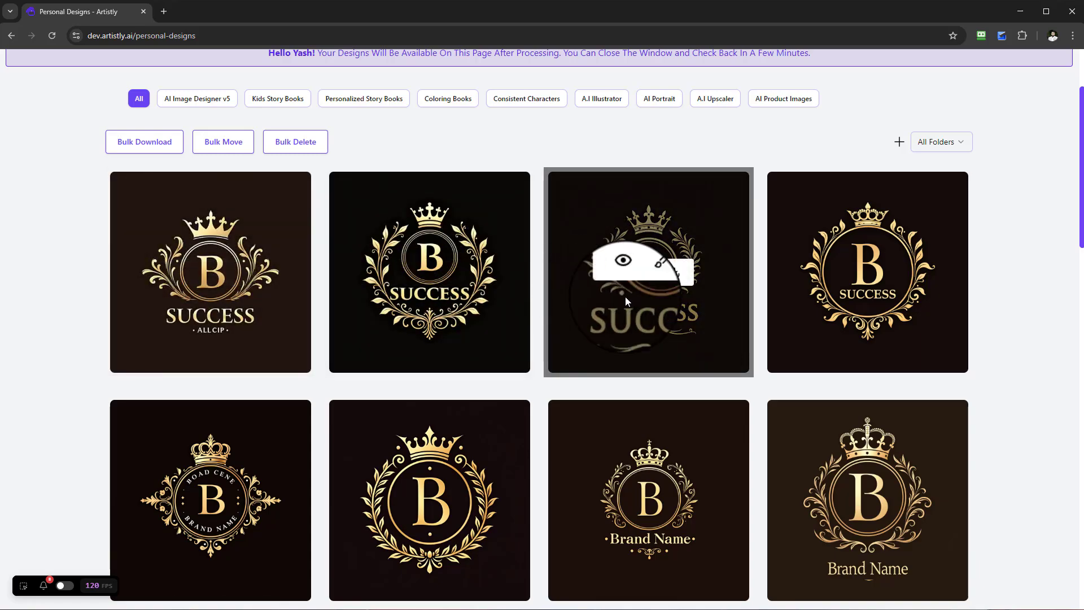
mouse_move(213, 330)
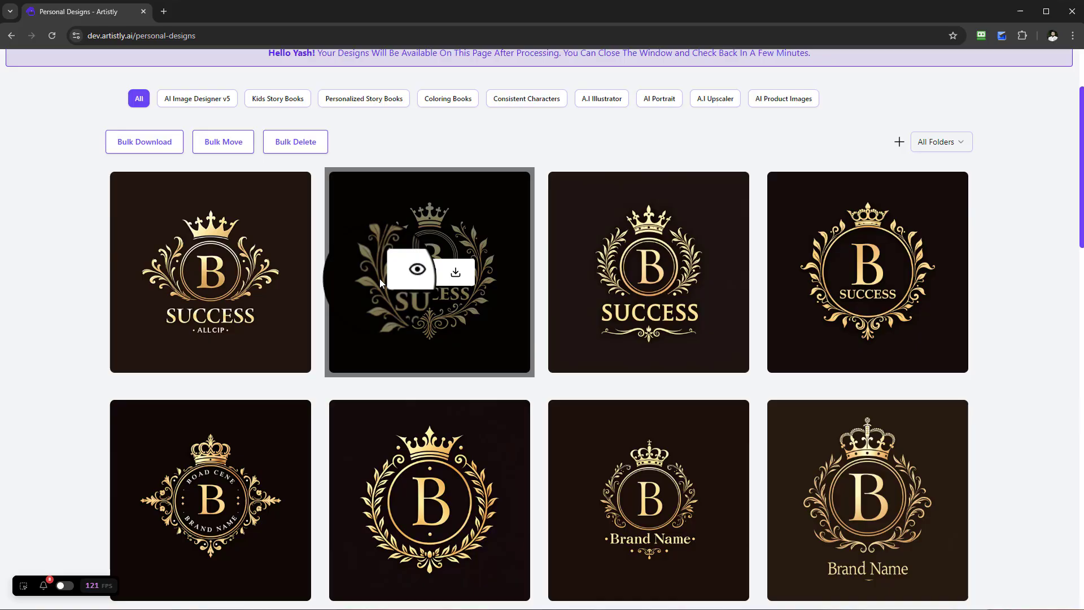
click(191, 276)
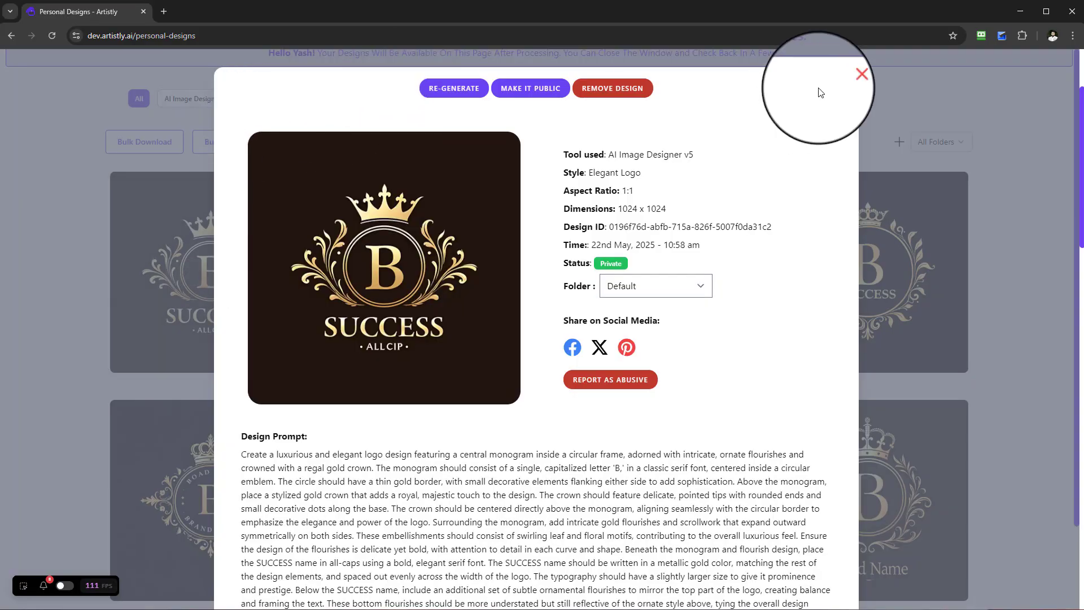
click(862, 73)
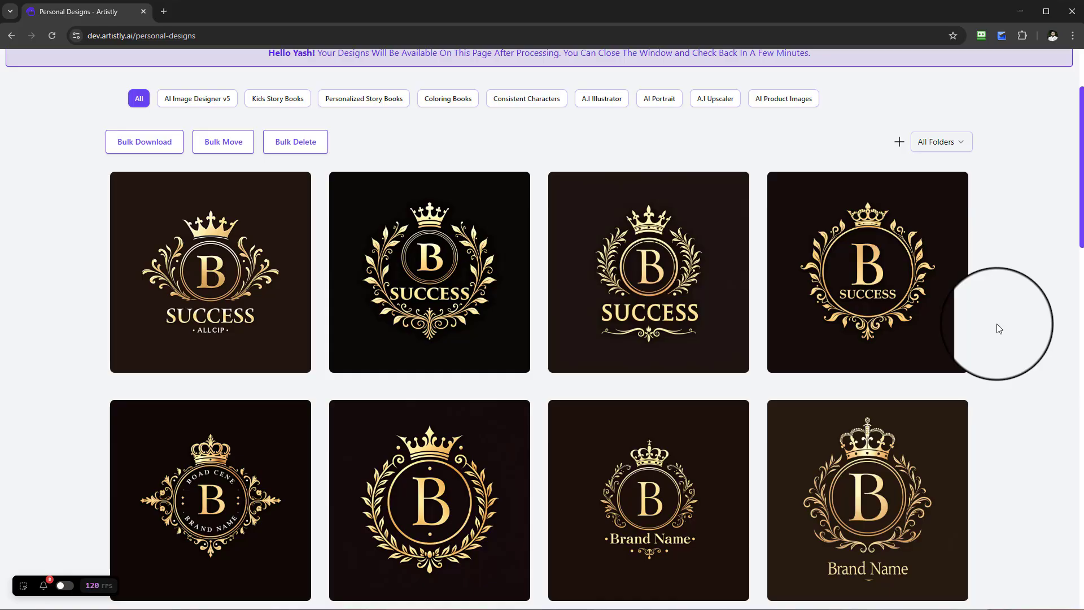
Step: Inspect the LUXUAIRS logo's details, then close them
scroll(997, 323, down, 2)
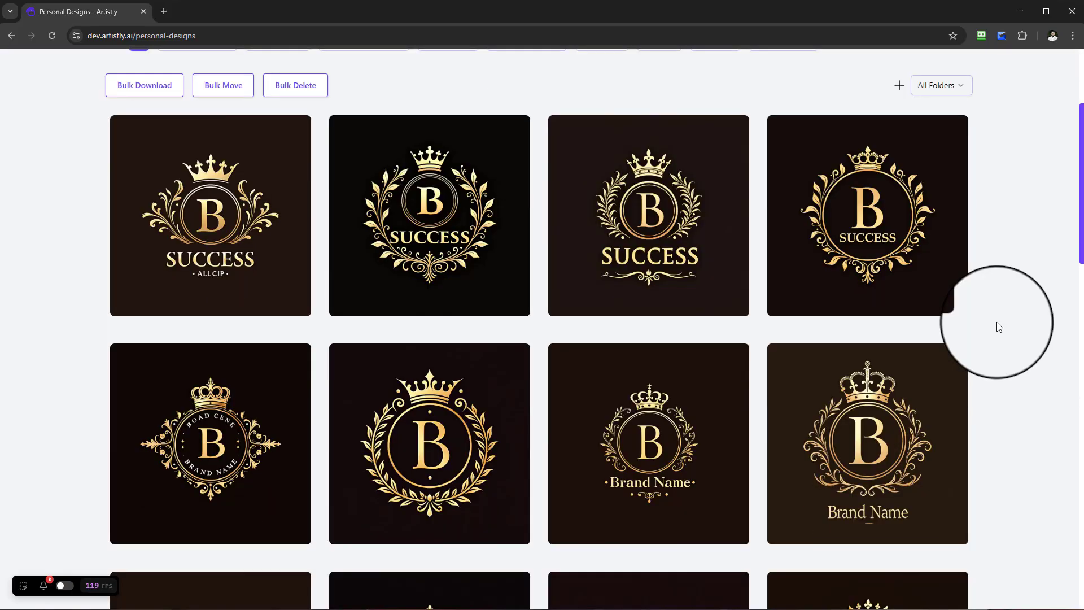
scroll(997, 323, down, 3)
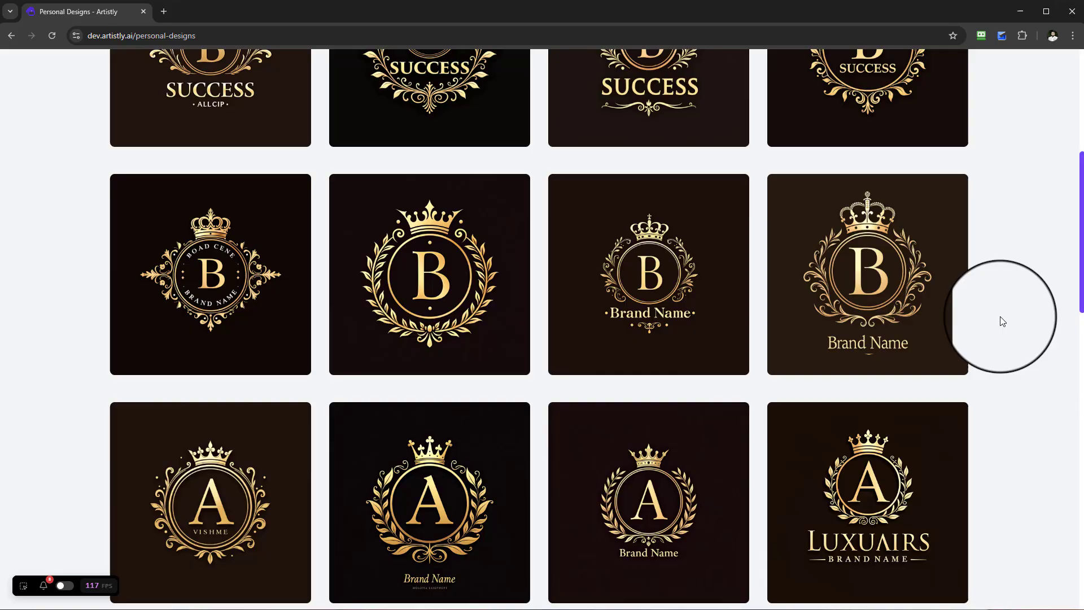
scroll(998, 322, up, 4)
scroll(997, 320, down, 5)
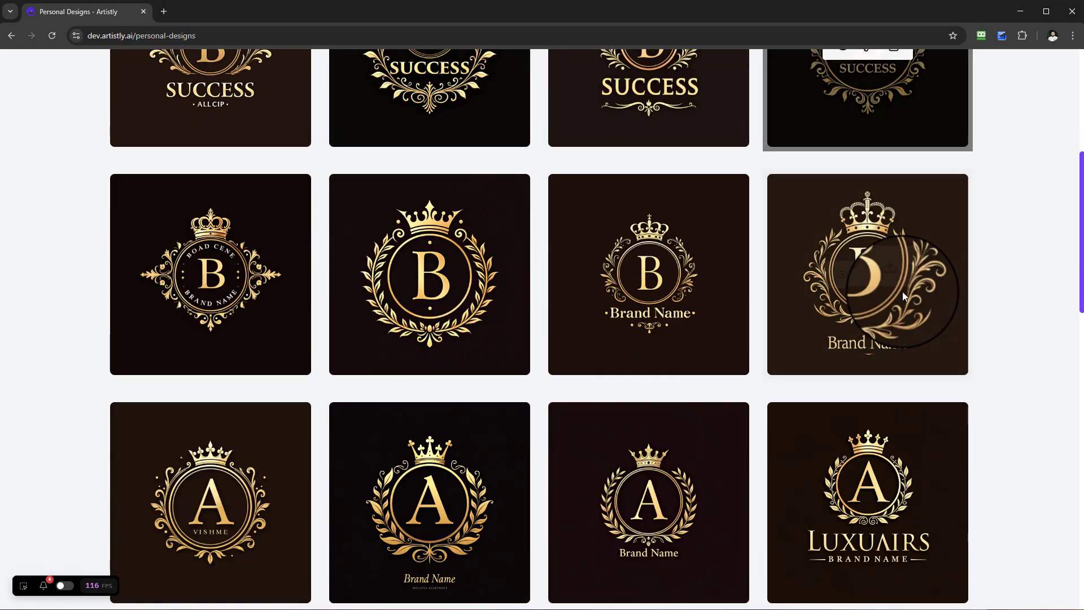
click(843, 382)
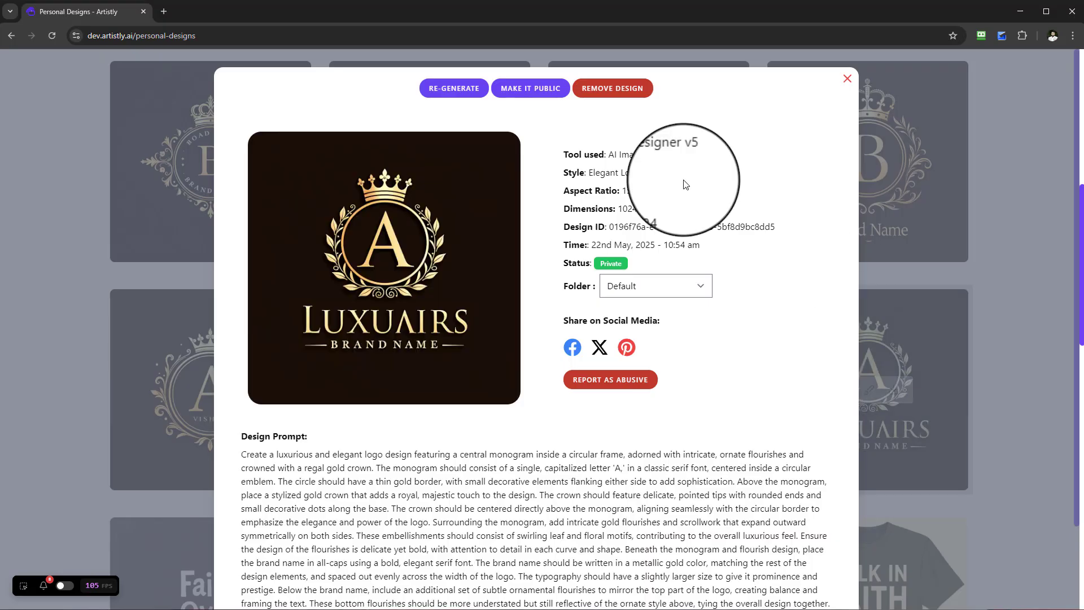
click(863, 79)
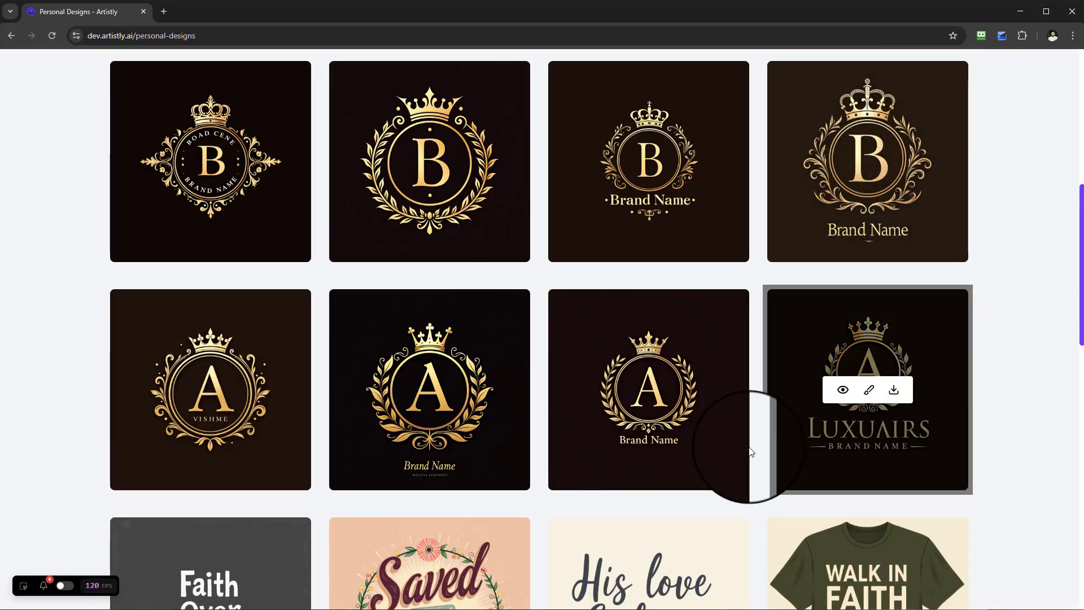
scroll(810, 415, up, 5)
scroll(678, 293, up, 2)
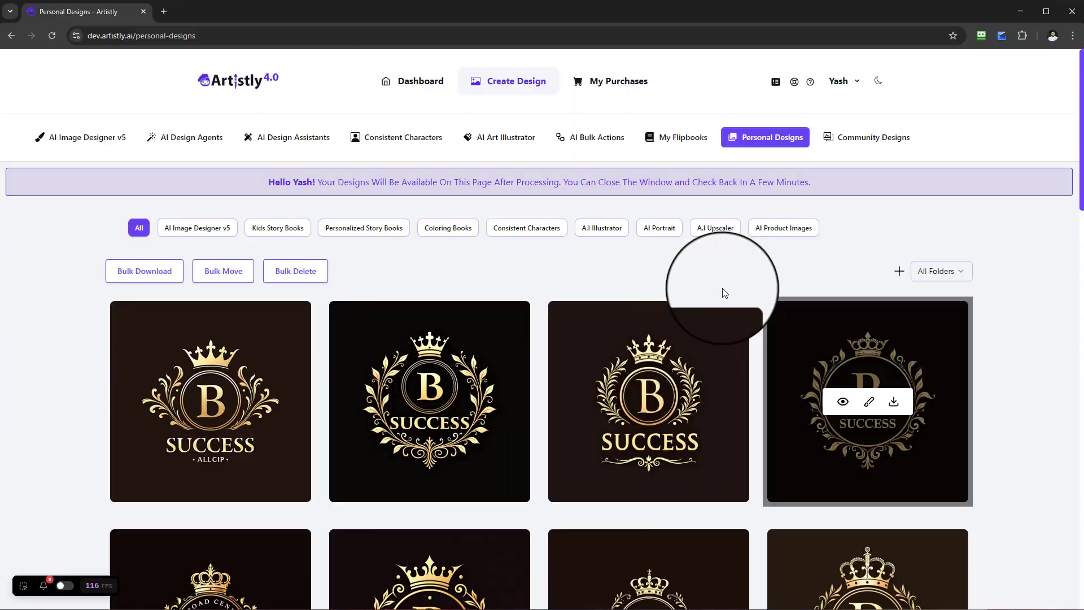
Step: Choose Logo > Vintage Logo in AI Image Designer v5
click(194, 143)
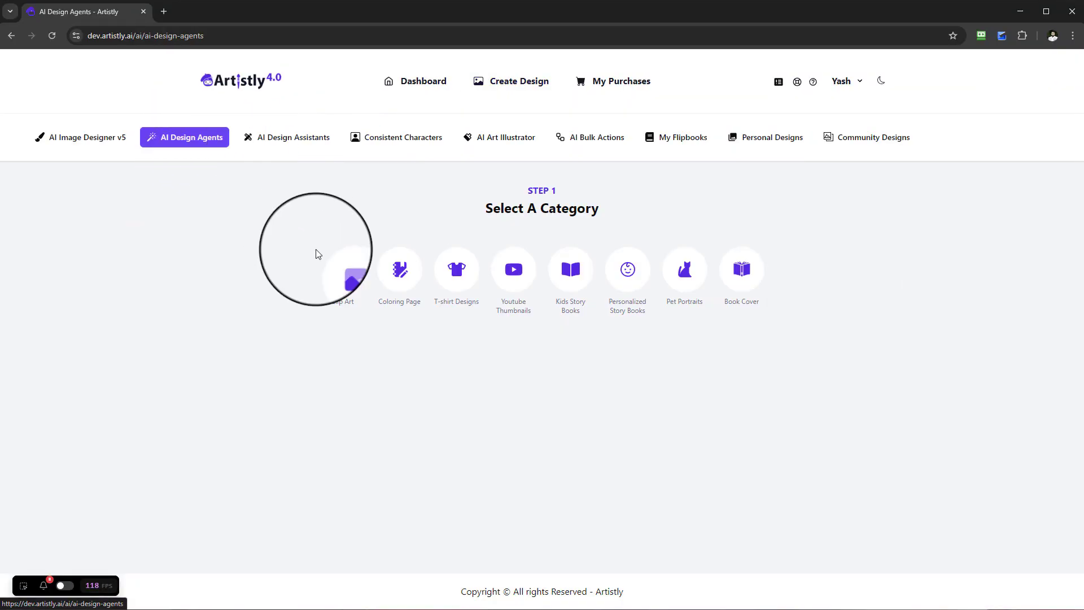
click(90, 138)
click(314, 268)
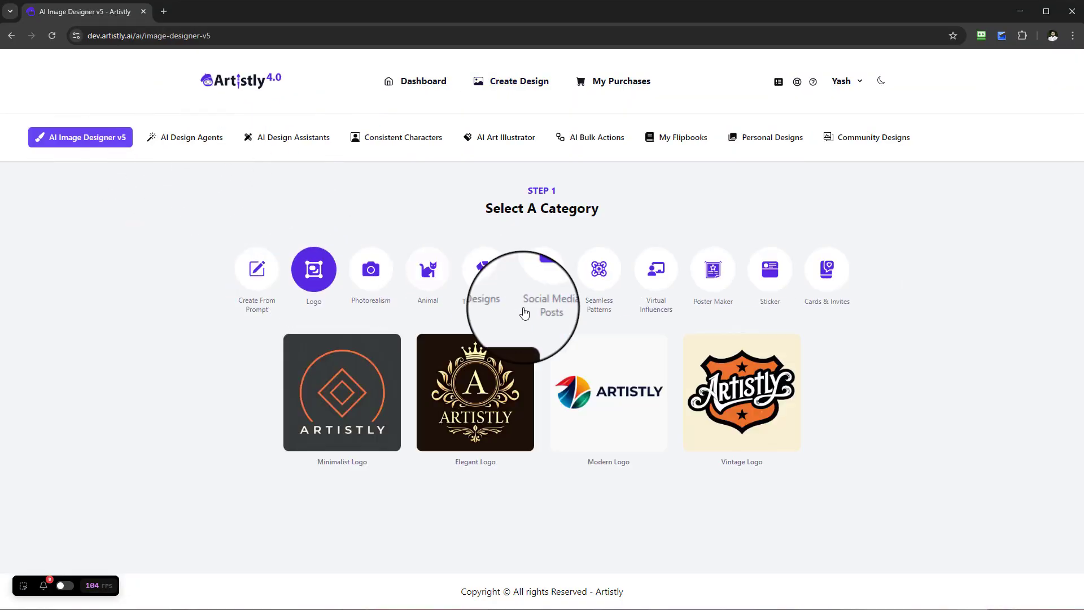
click(757, 395)
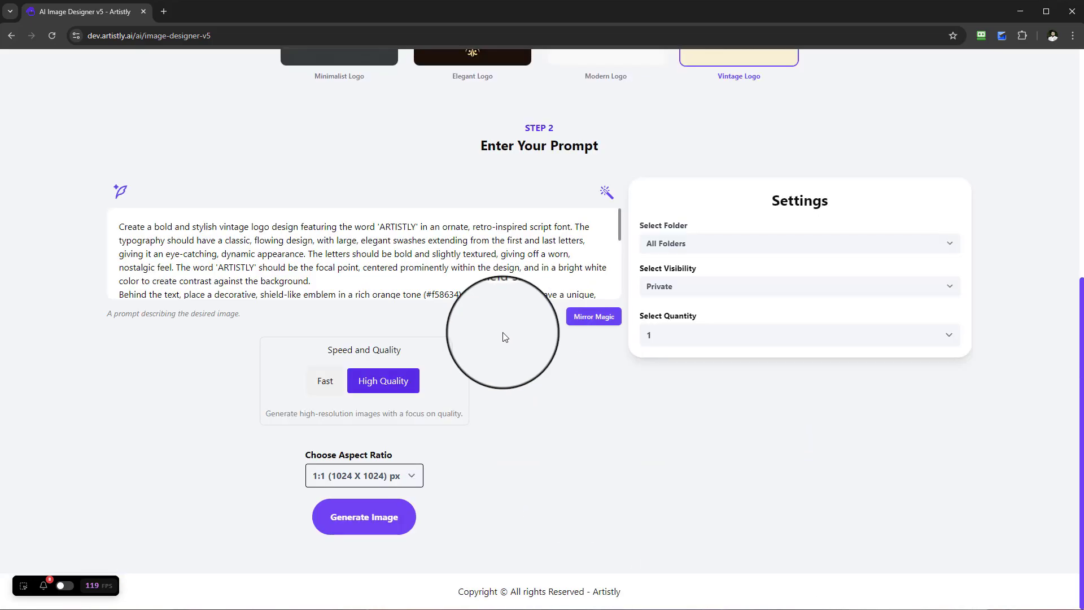
Step: Replace ARTISTLY with 'success' in the vintage prompt and generate the logo
double_click(382, 228)
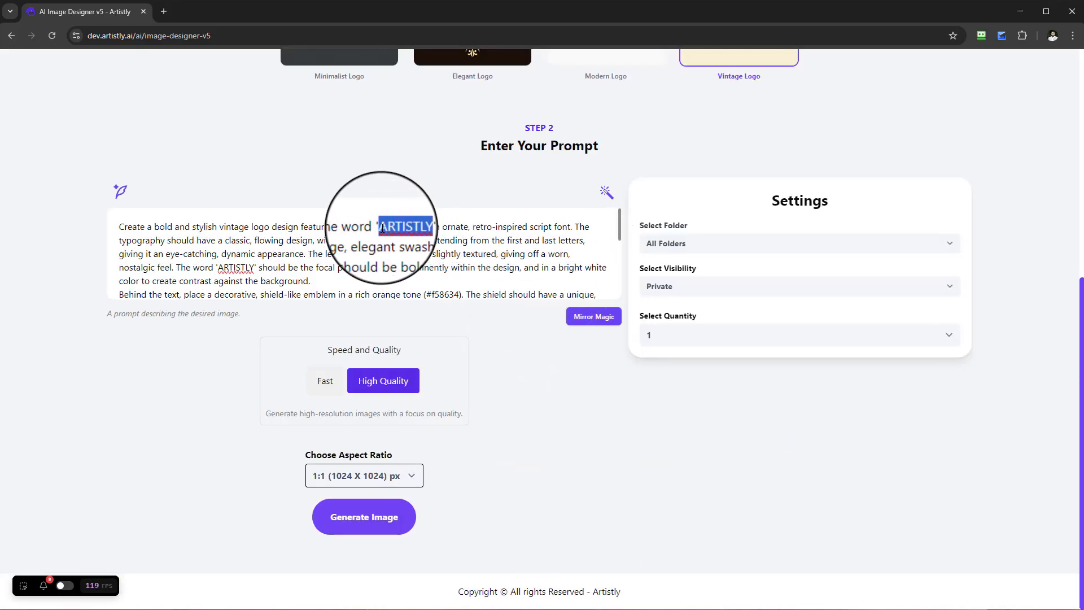
click(414, 227)
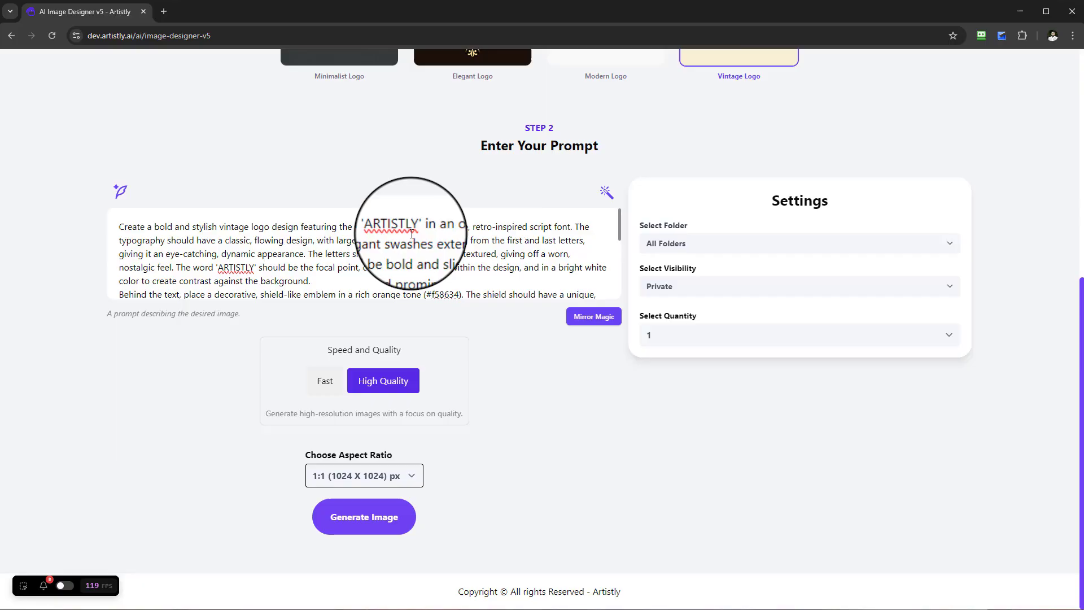
drag(414, 227, 382, 228)
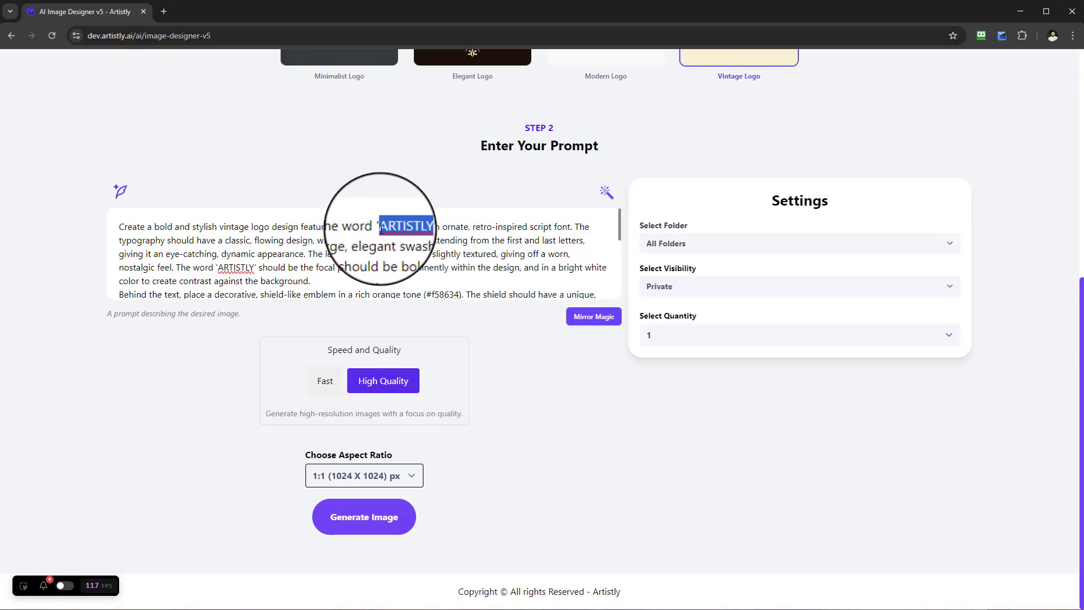
key(Caps_Lock)
text(success)
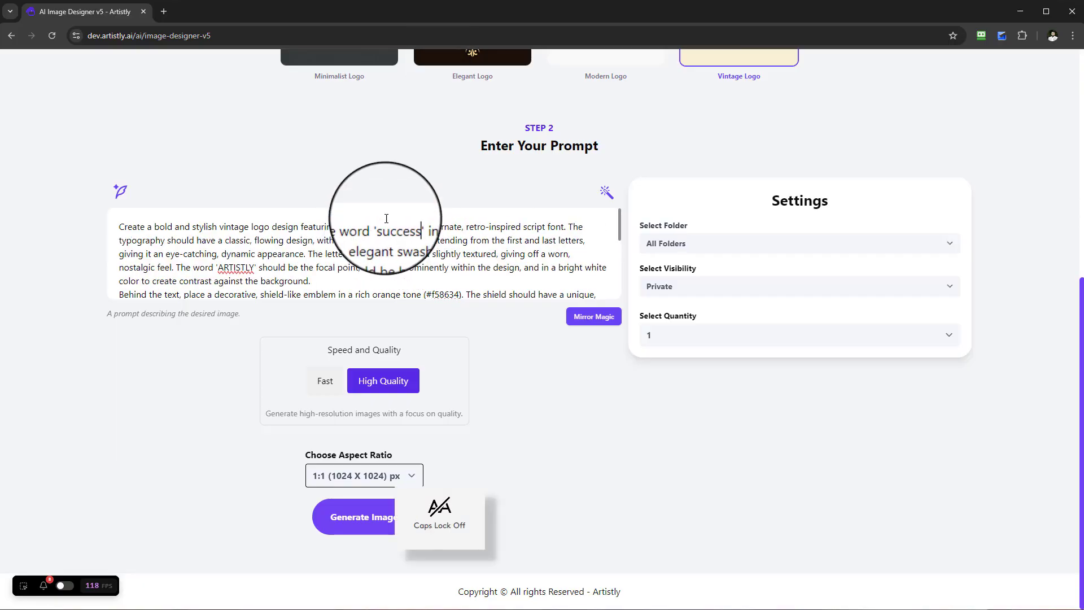
drag(412, 227, 382, 228)
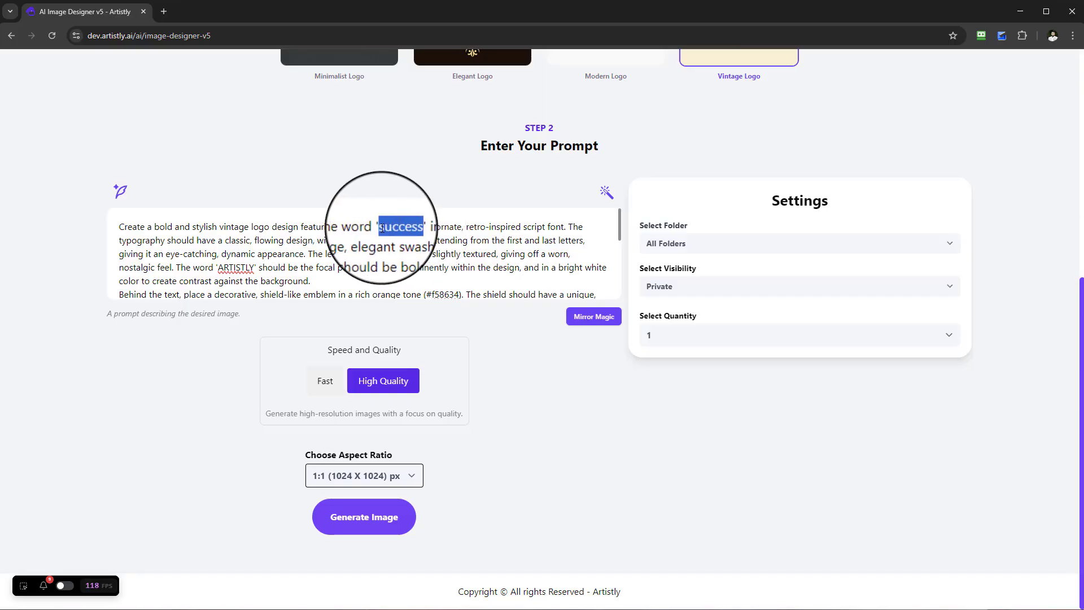
drag(255, 267, 220, 268)
click(364, 516)
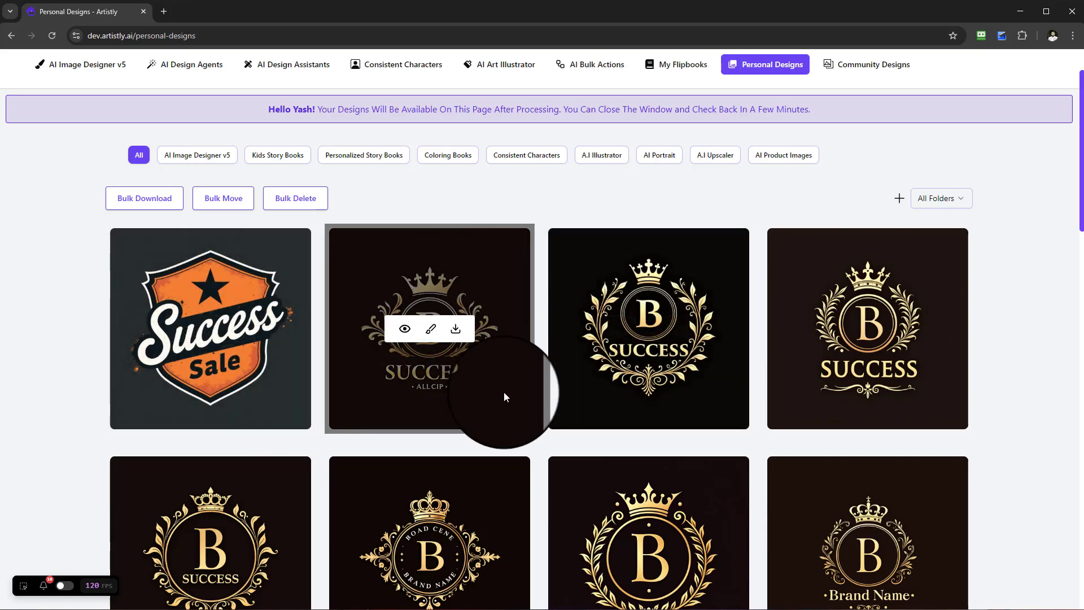
Step: Inspect the orange Success Sale shield logo's details, then go back to AI Image Designer v5's category list
scroll(503, 396, down, 2)
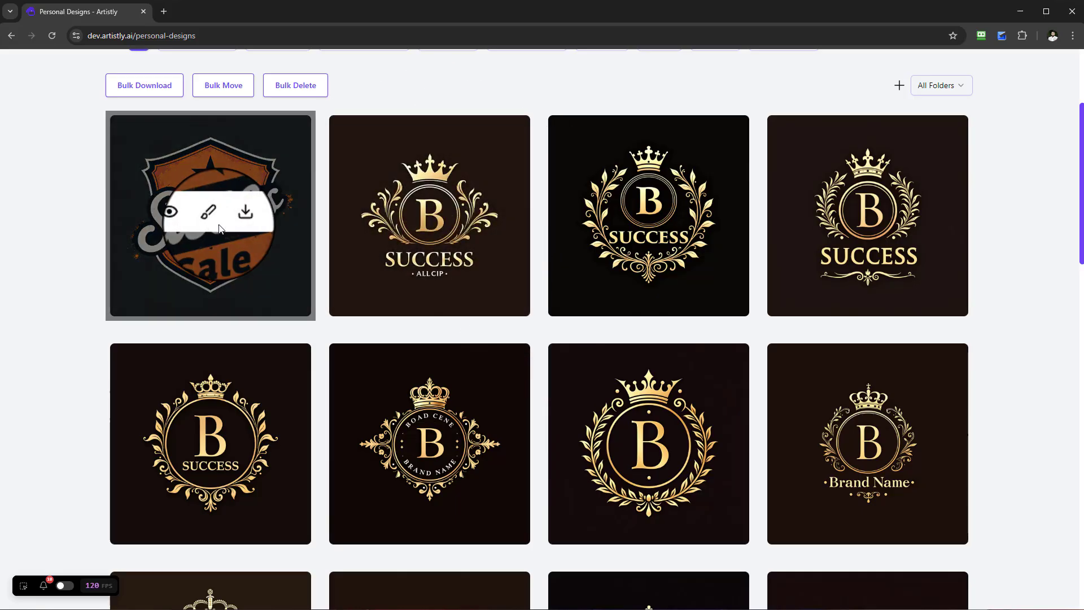
click(186, 217)
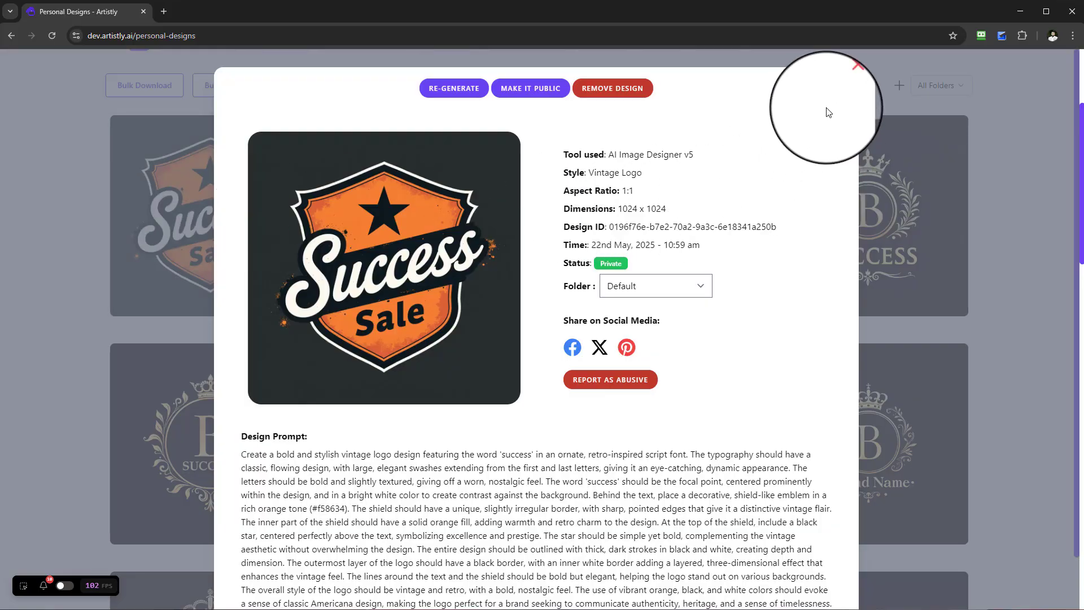
click(848, 78)
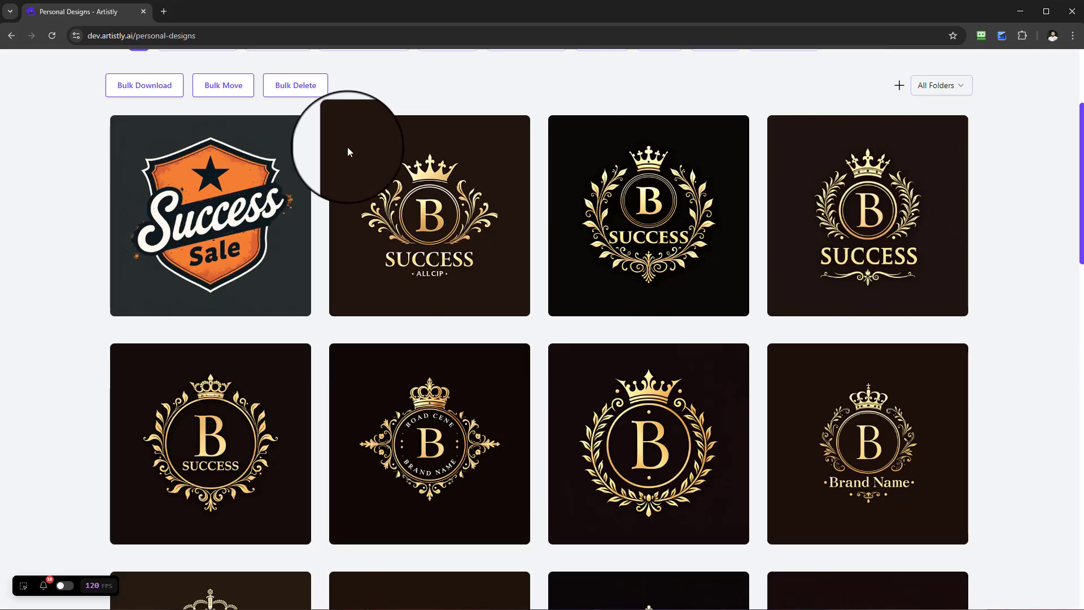
scroll(1047, 427, up, 3)
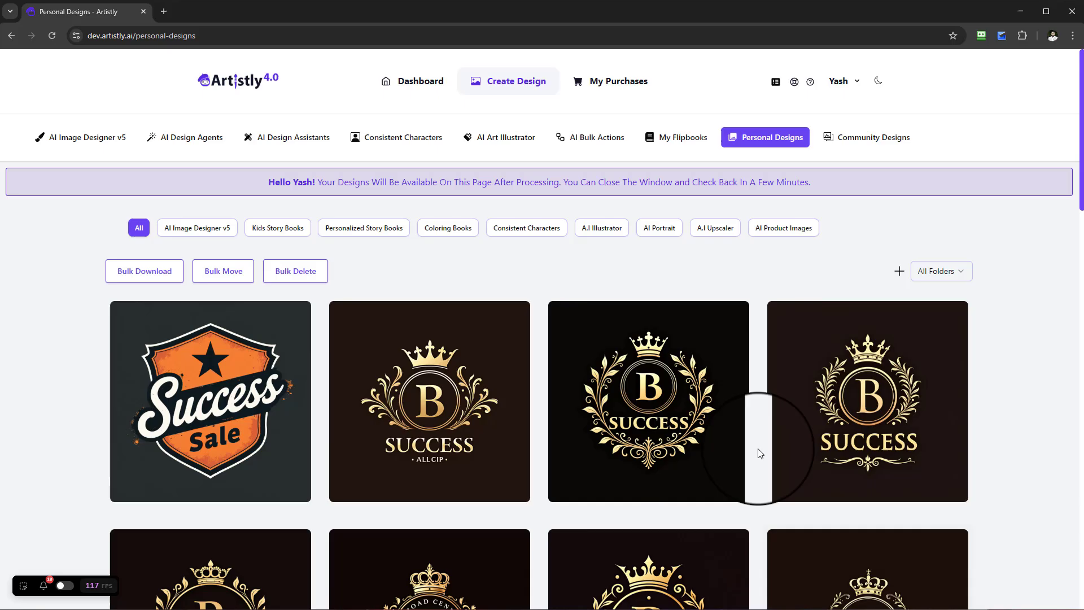
click(118, 146)
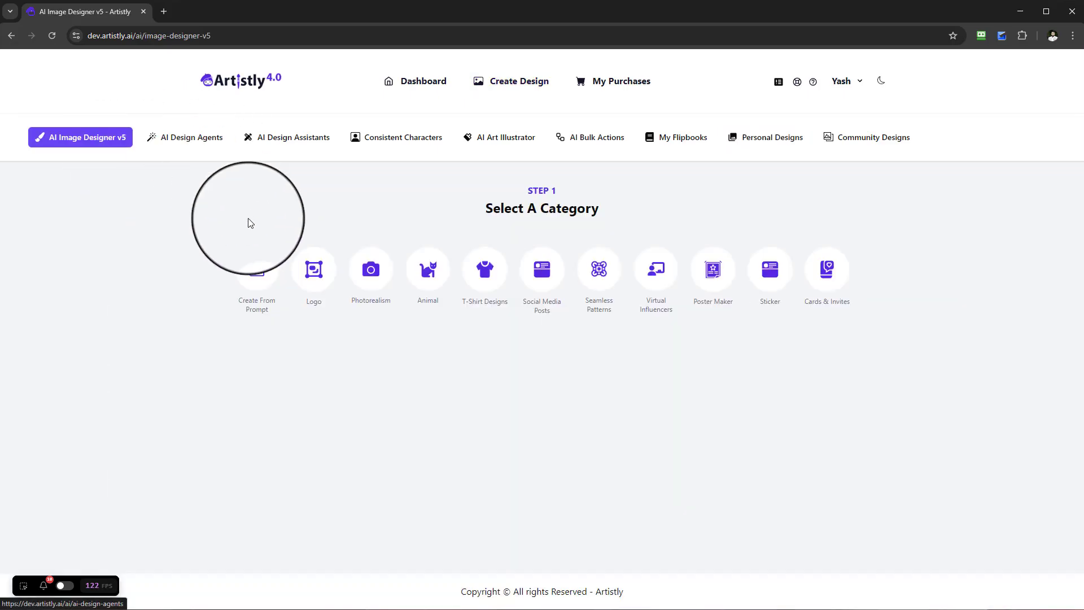